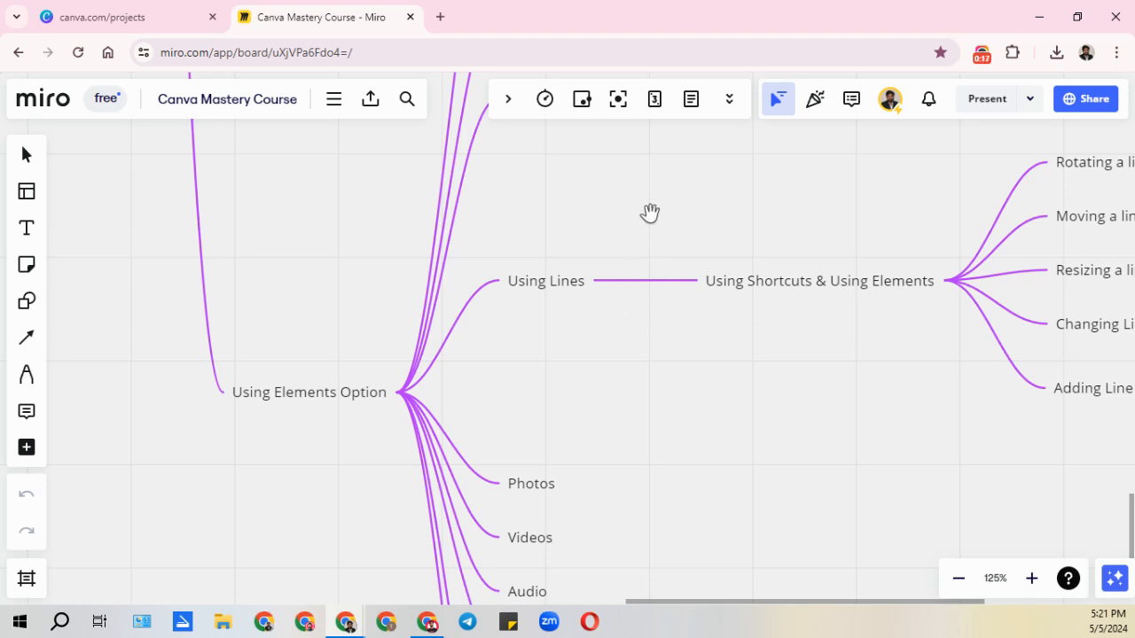
Review the Using Elements Option branch of the course mind map, including its Graphics, Using Lines and Using Frames subtopics
drag(650, 213, 566, 541)
mouse_move(478, 332)
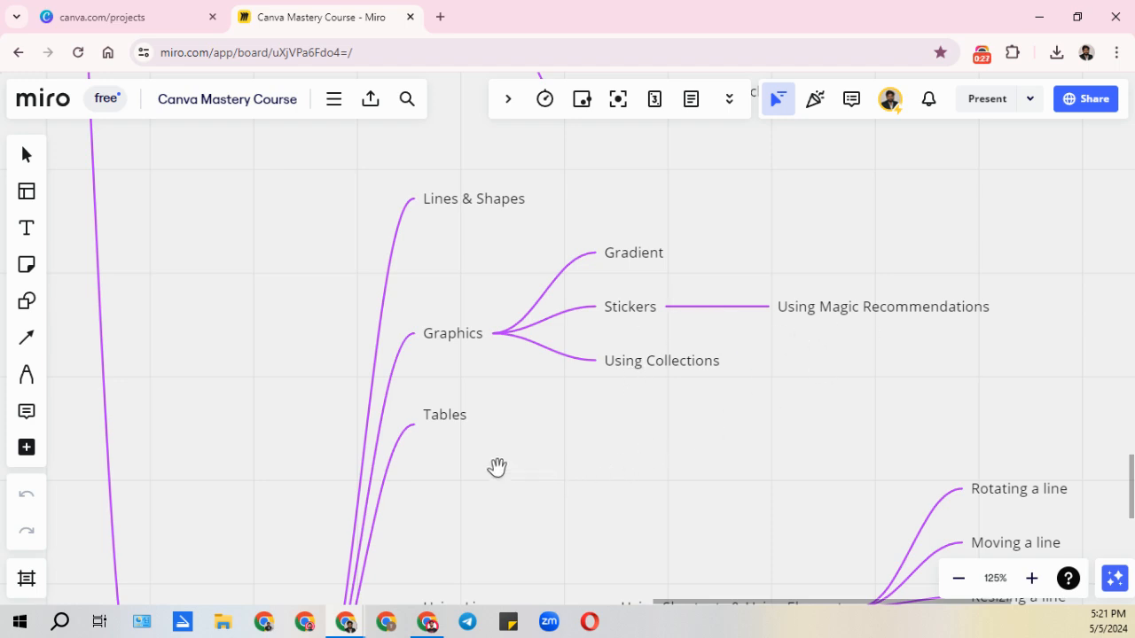
drag(475, 475, 370, 186)
drag(384, 405, 445, 276)
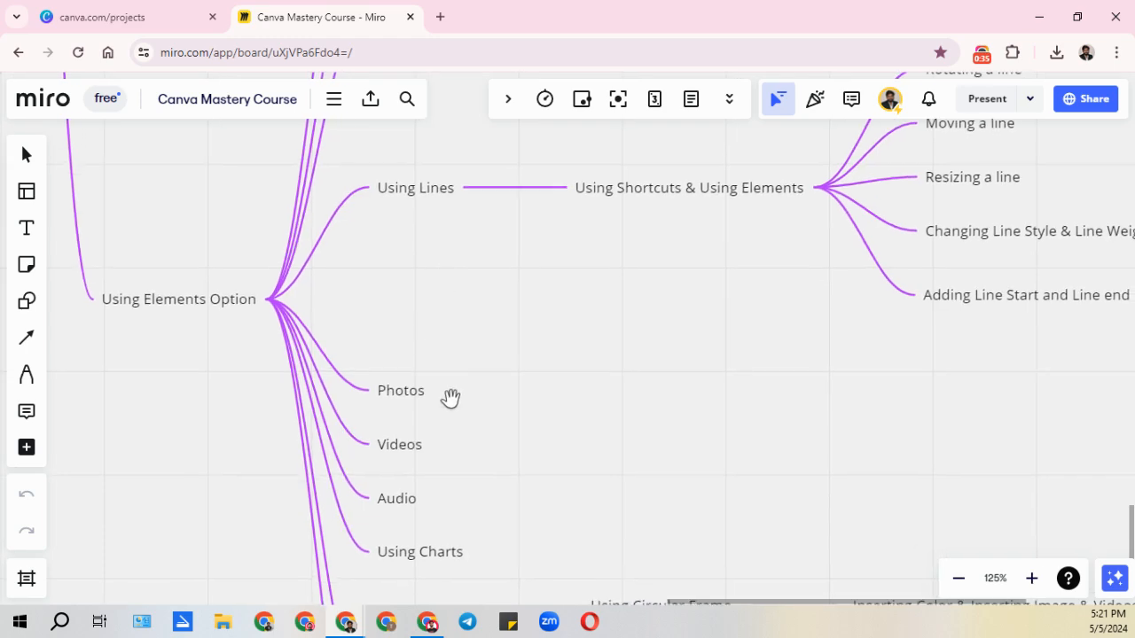
drag(445, 476, 445, 206)
drag(527, 515, 251, 535)
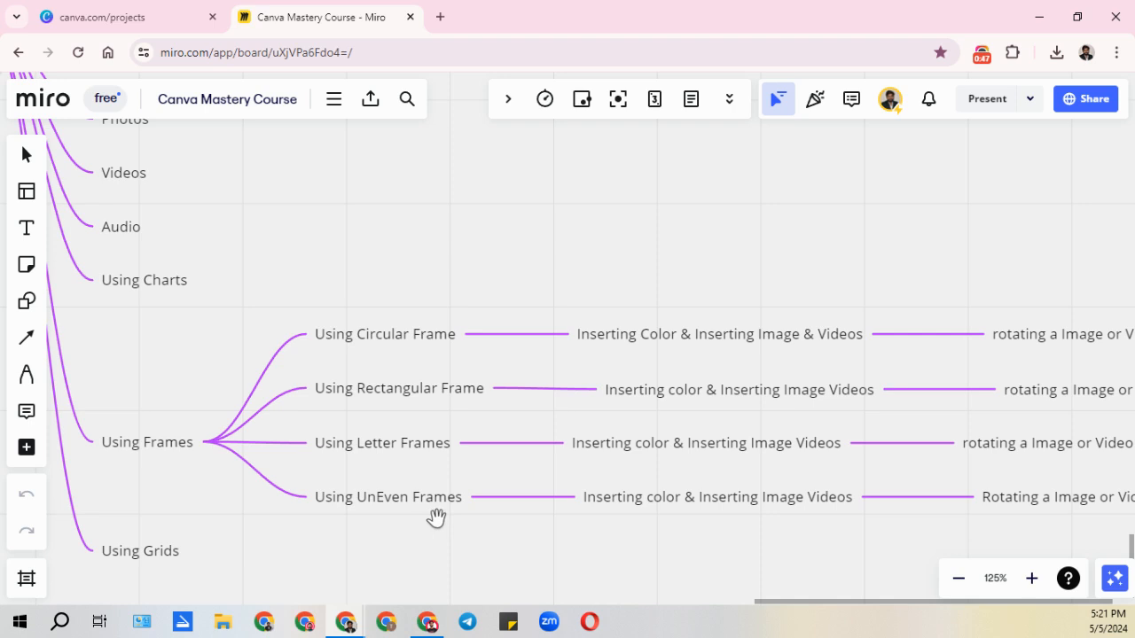
drag(889, 464, 598, 471)
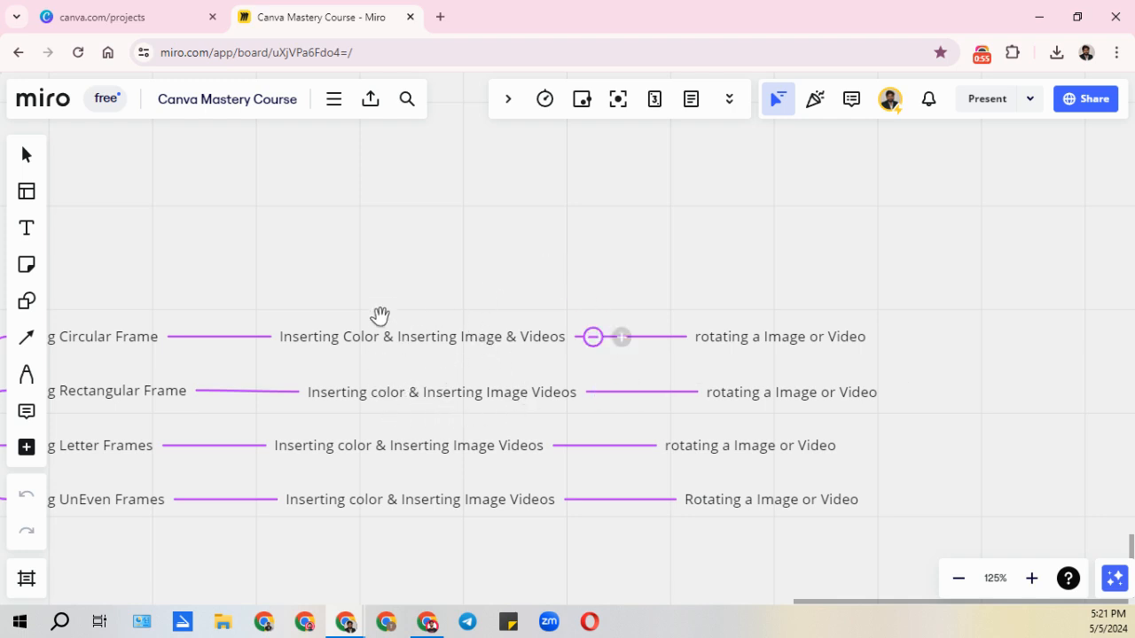
drag(381, 251, 499, 516)
drag(532, 344, 723, 518)
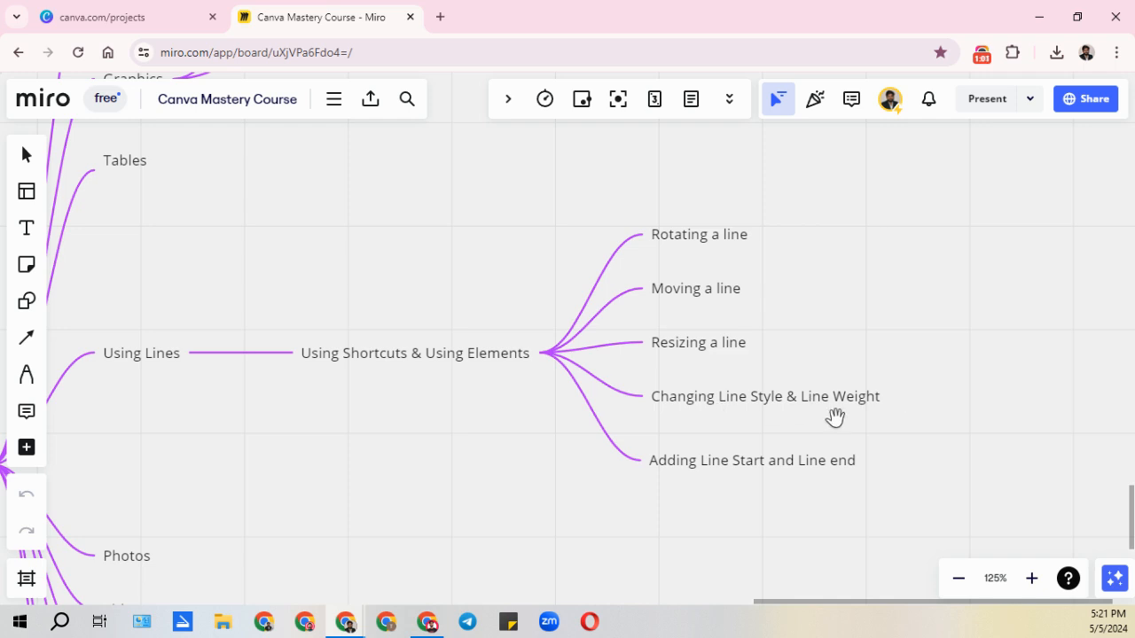
drag(291, 293, 431, 494)
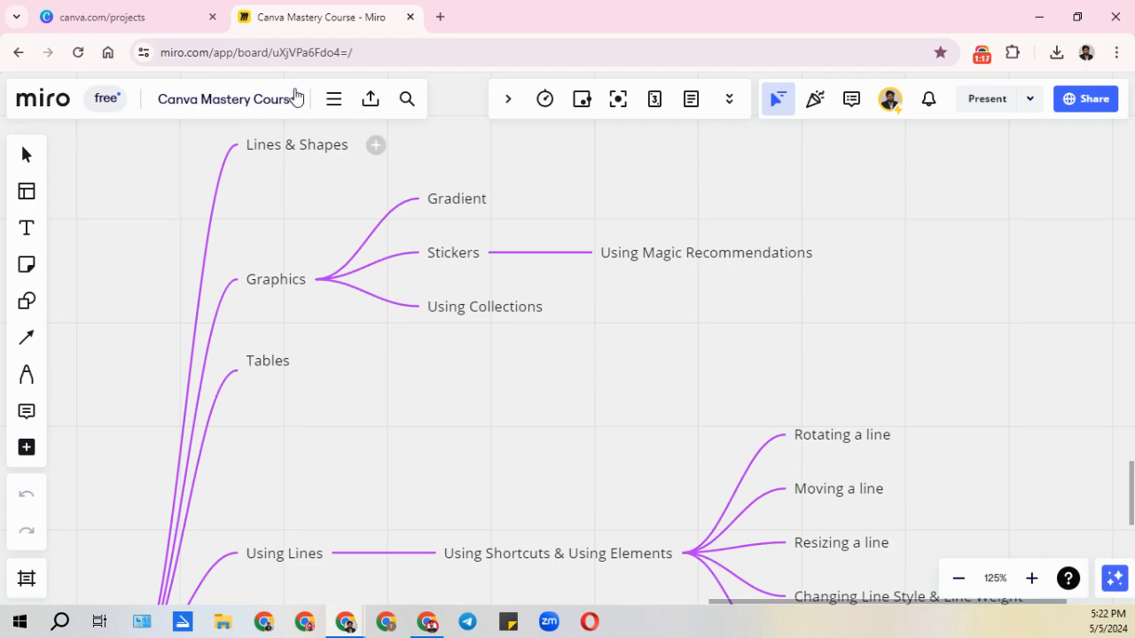
Switch to Canva, open the recent design Curve Text Effect, and close the projects page
click(138, 25)
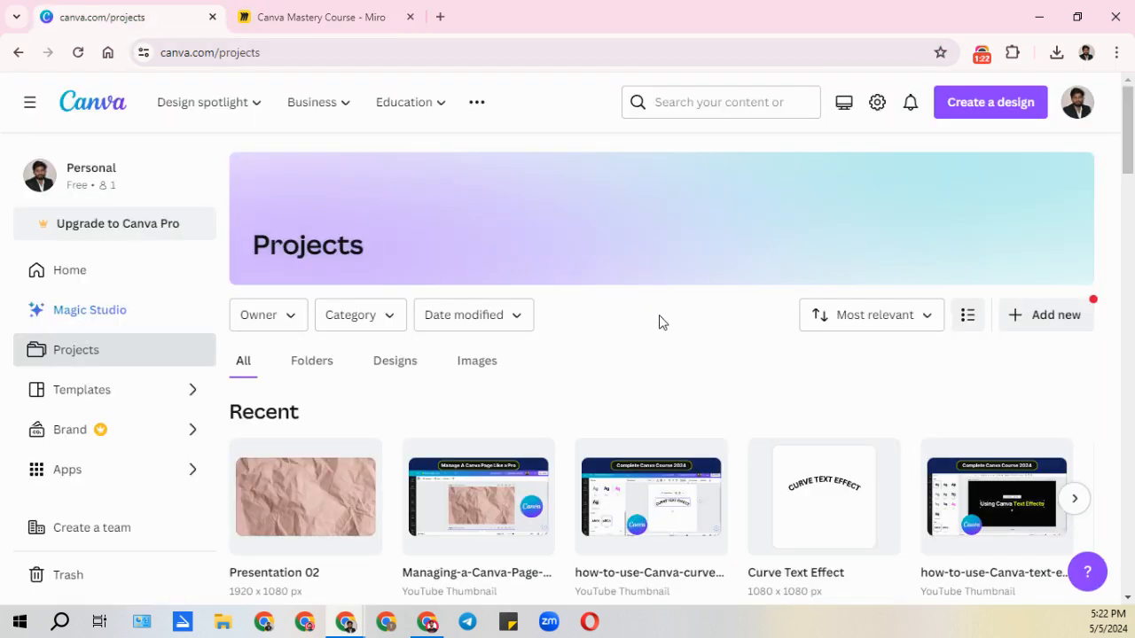
scroll(665, 337, down, 2)
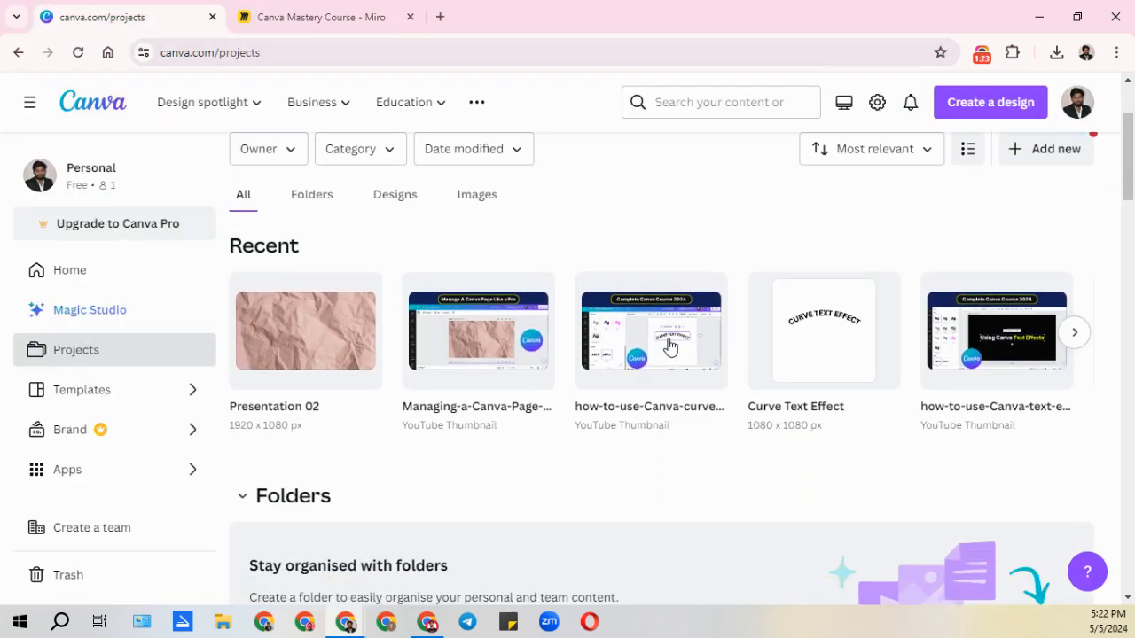
click(820, 344)
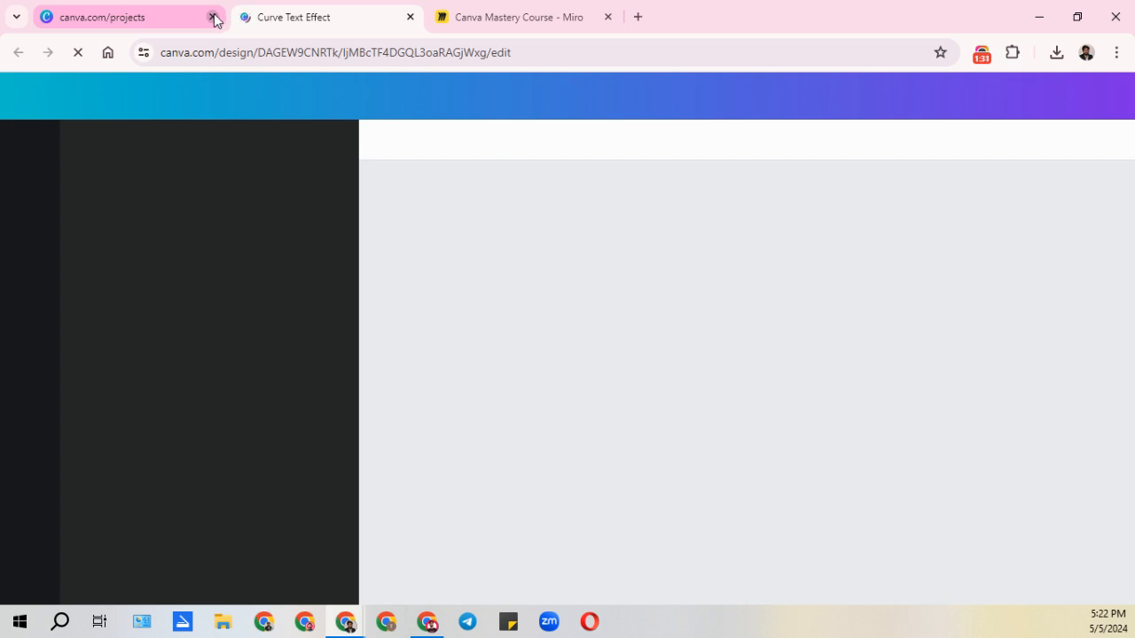
click(214, 17)
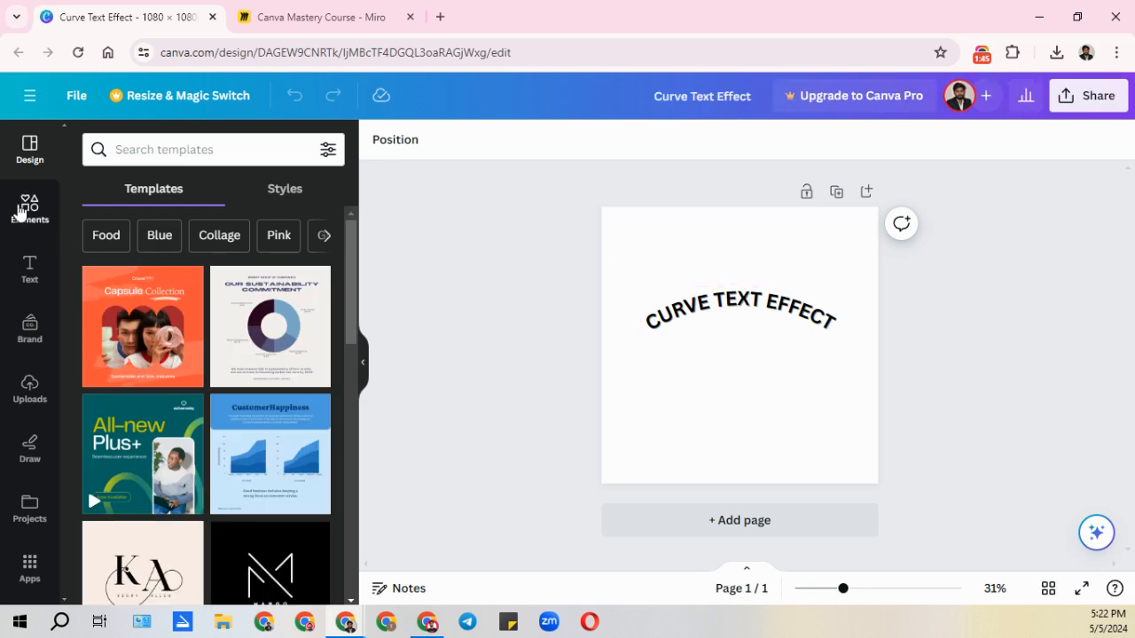
Open the elements library and clear its recent search history
click(26, 211)
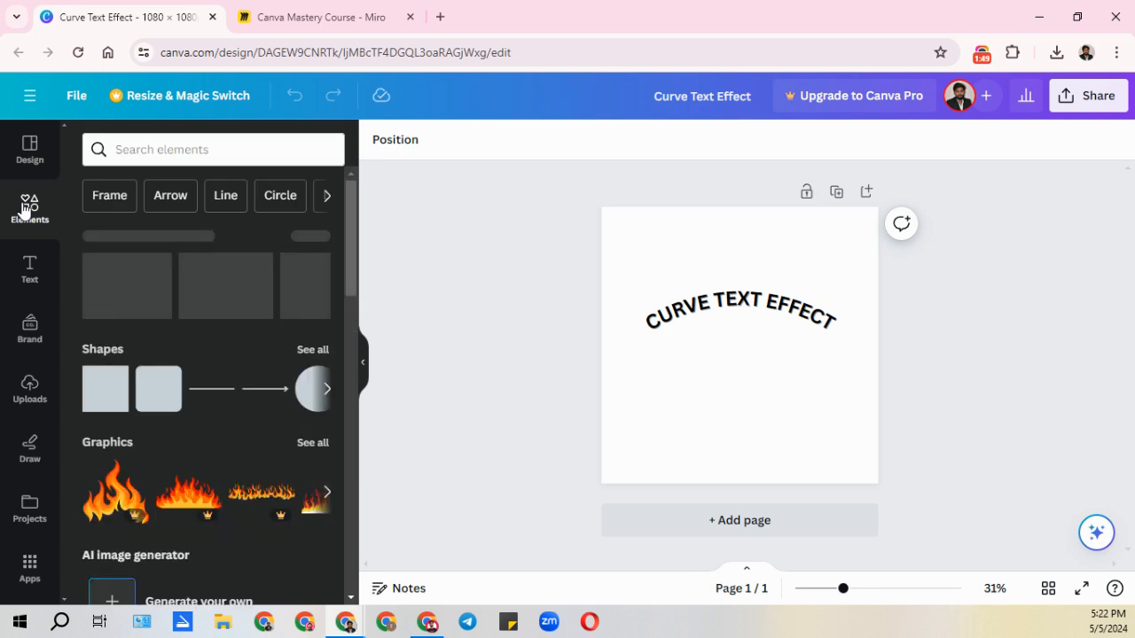
click(143, 146)
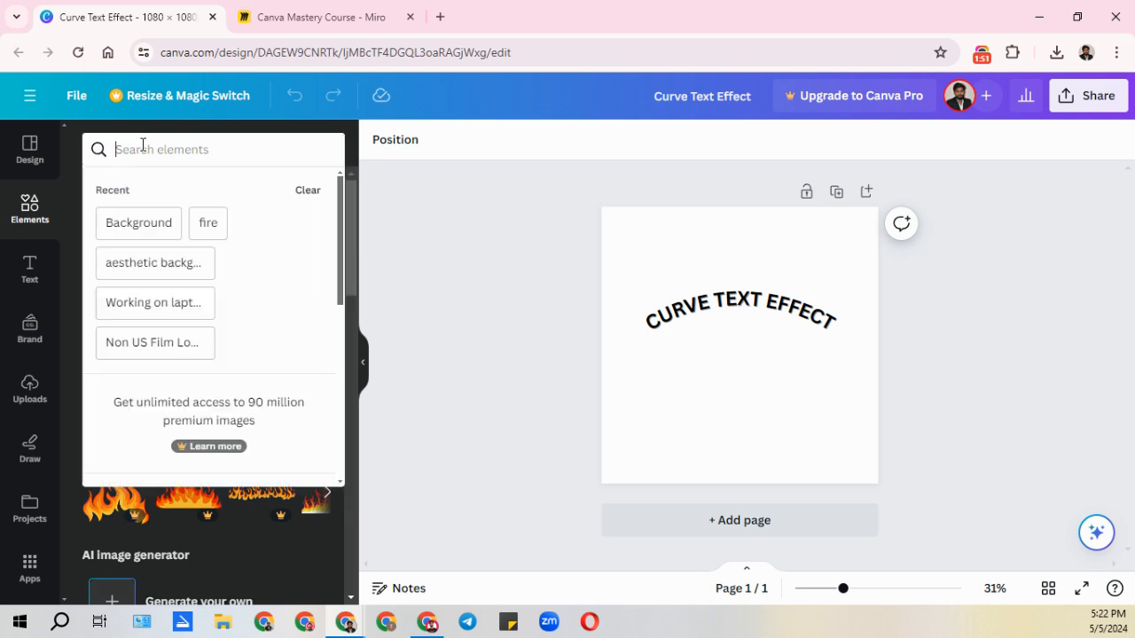
click(304, 193)
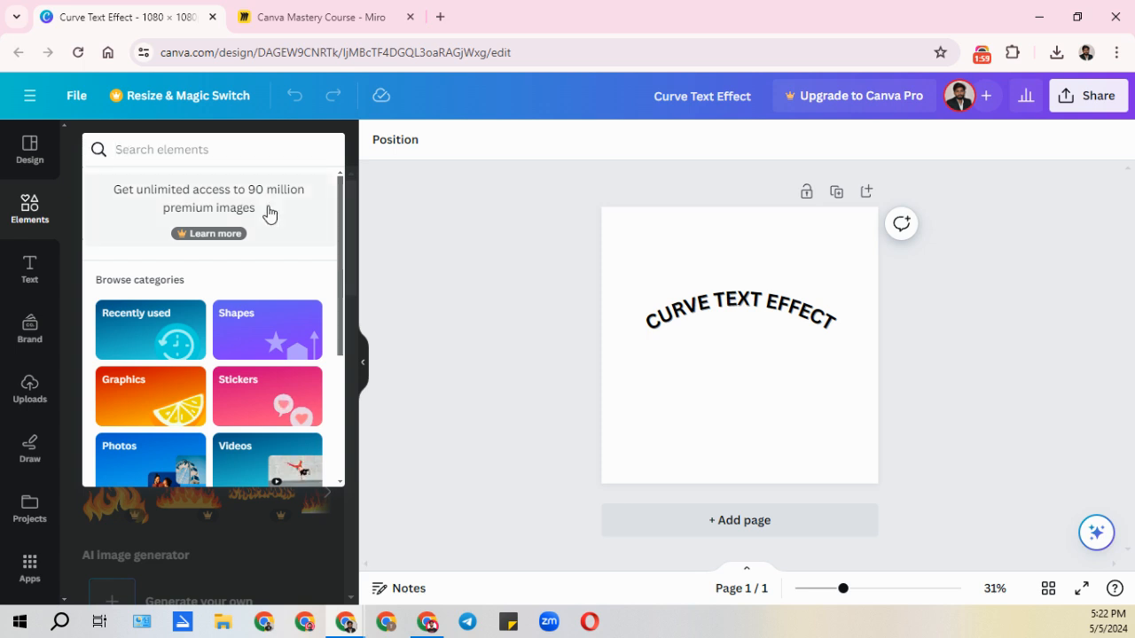
click(384, 216)
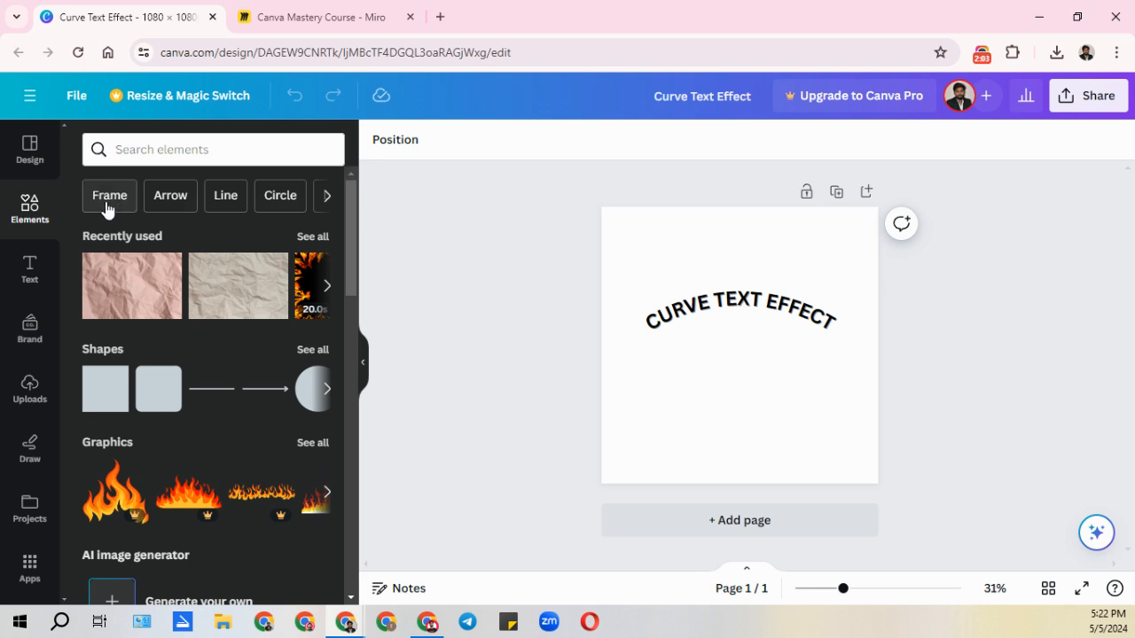
Browse the suggested element keywords up to Money and look further through the recently used elements
click(327, 196)
click(327, 196)
click(327, 196)
click(327, 196)
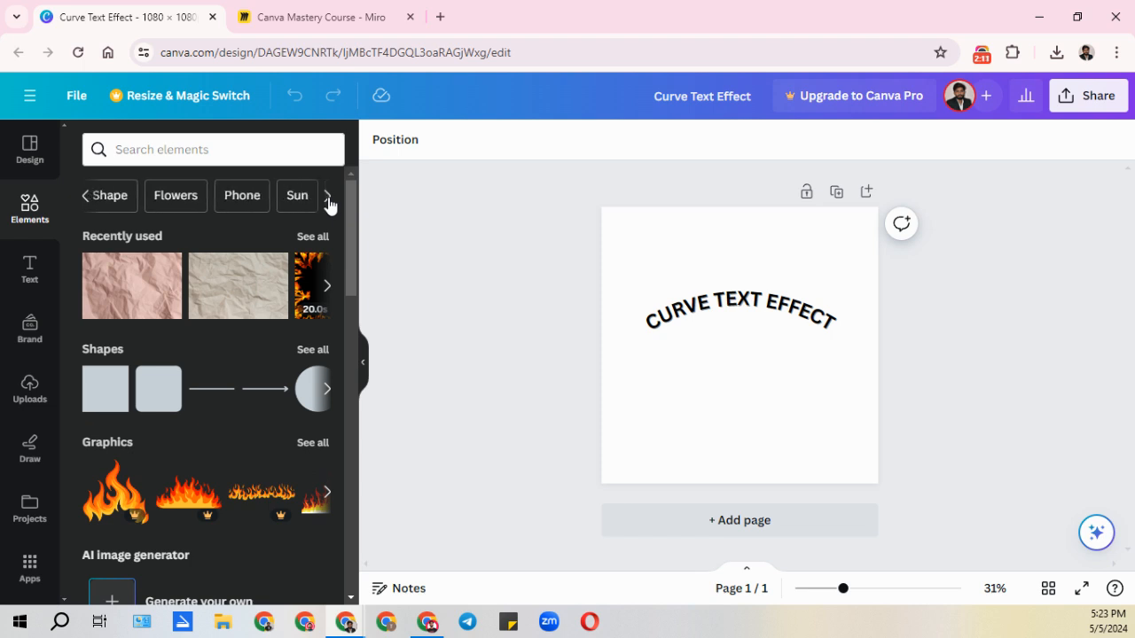
click(327, 196)
click(327, 196)
click(327, 196)
click(328, 196)
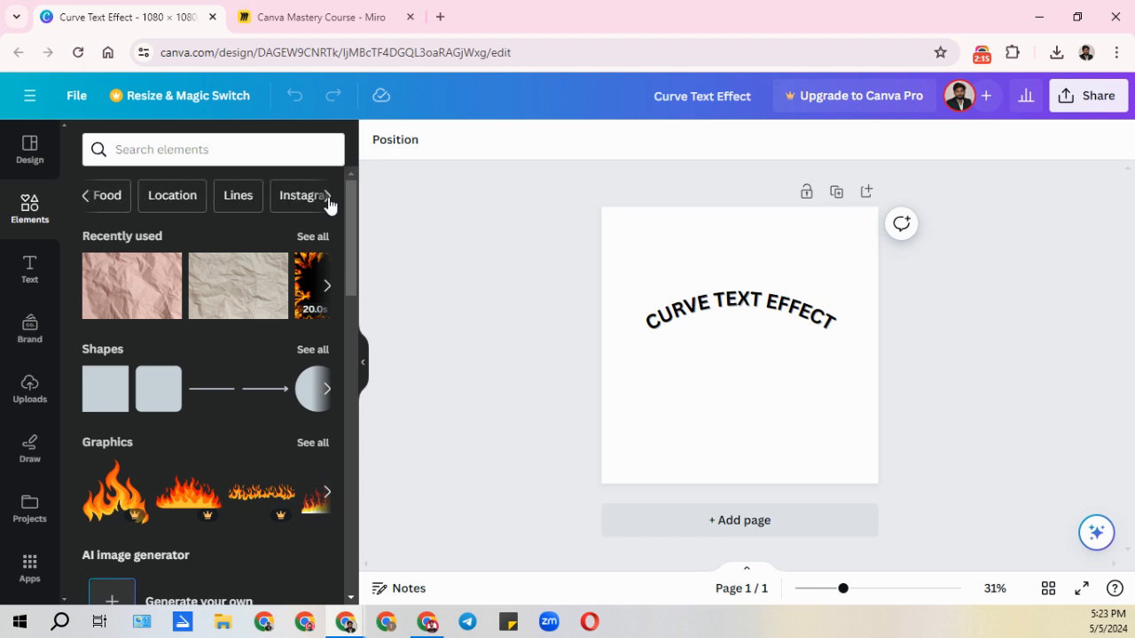
click(327, 196)
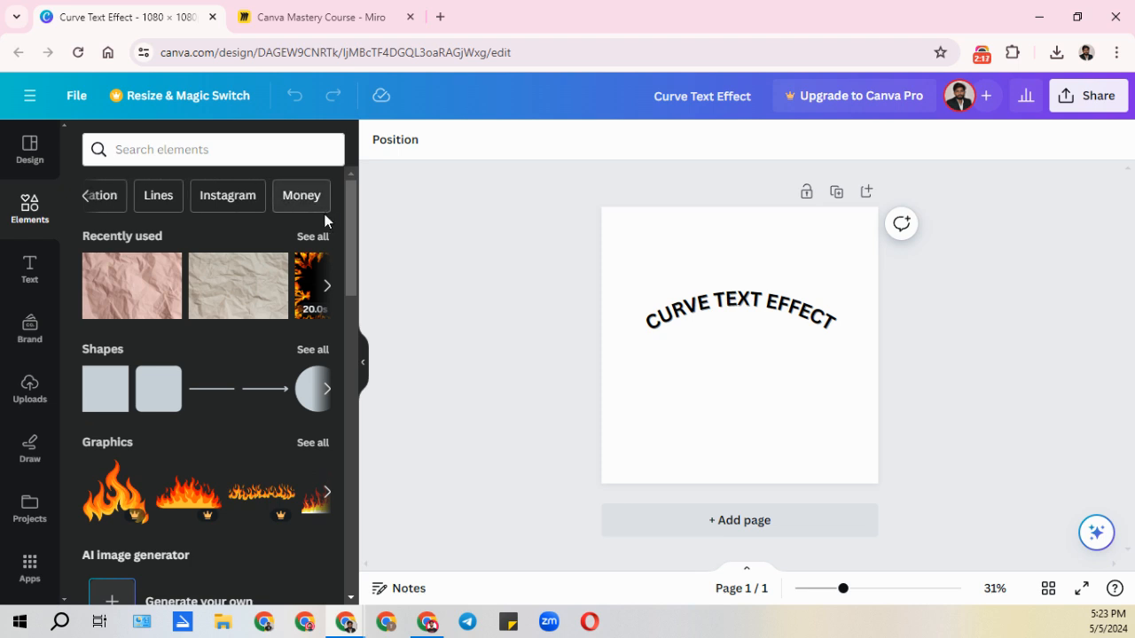
click(327, 290)
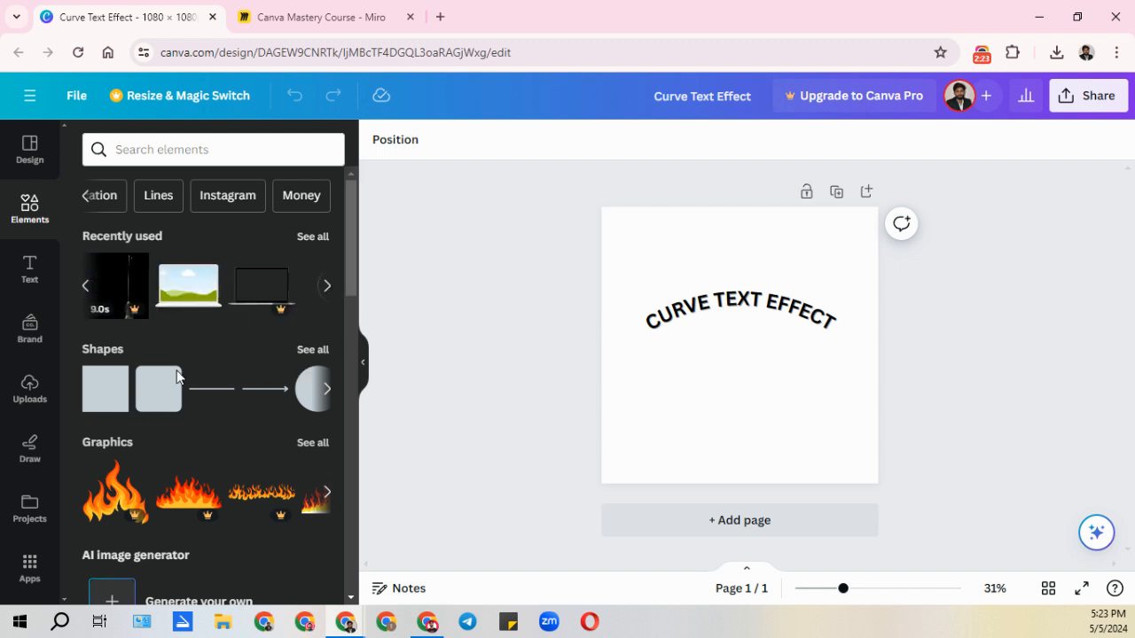
Show all available shapes and look through the full collection of lines and shapes
click(309, 353)
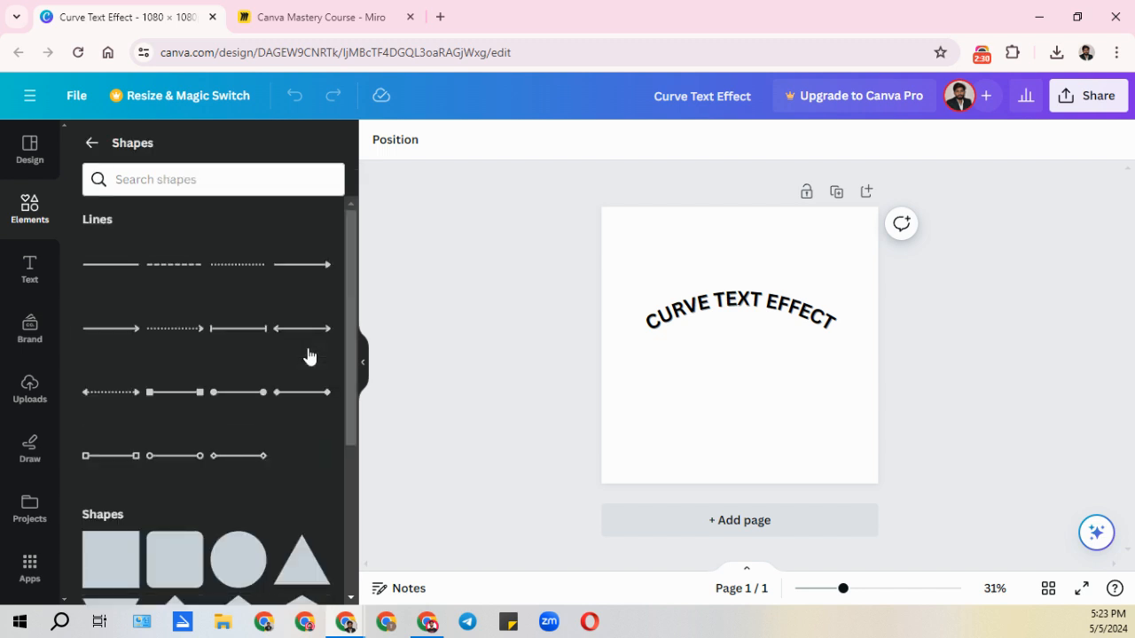
scroll(168, 400, down, 6)
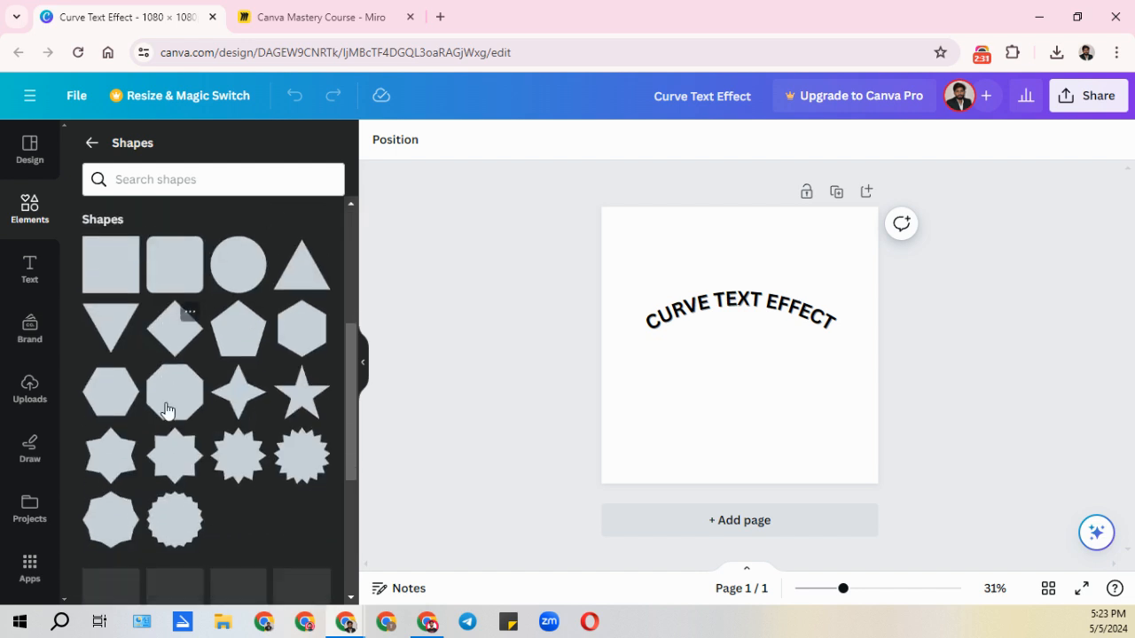
scroll(170, 400, down, 2)
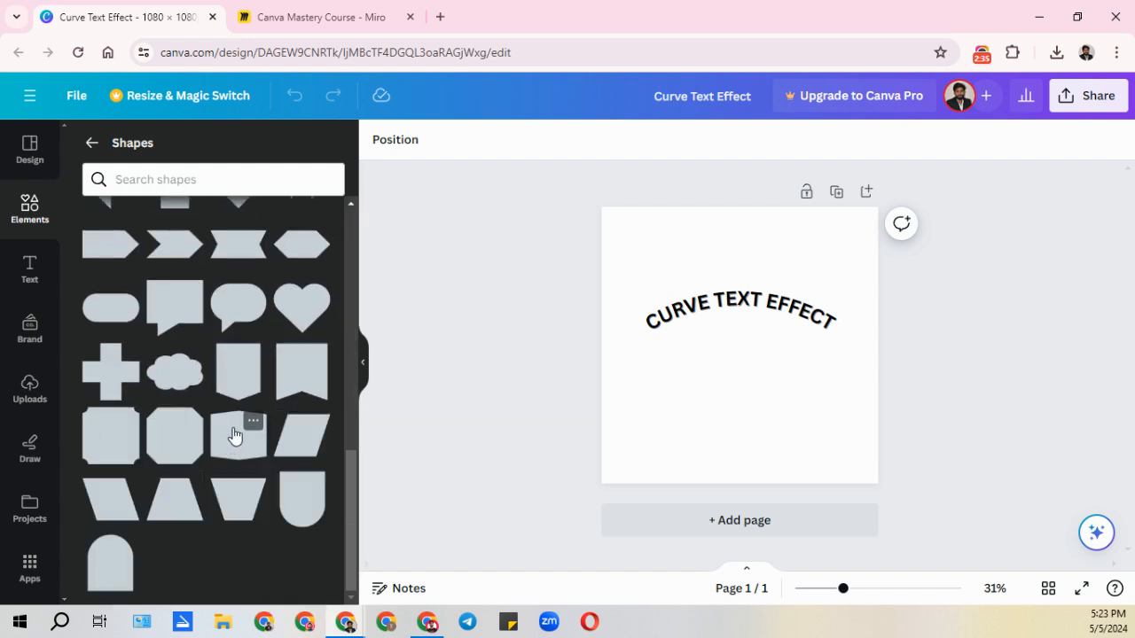
scroll(234, 434, up, 10)
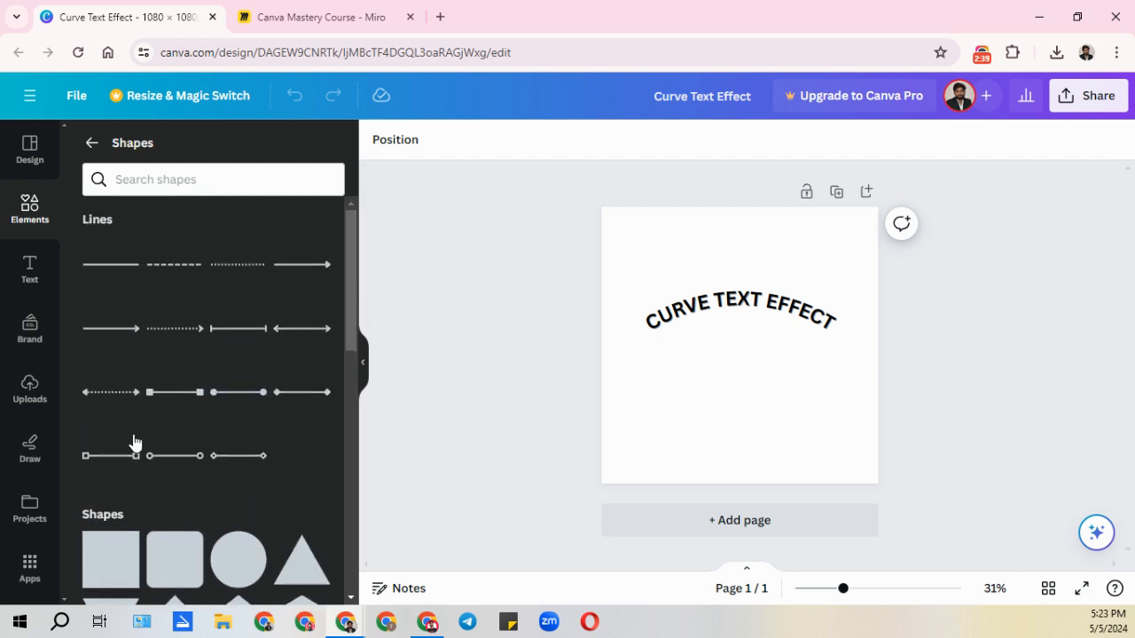
scroll(135, 442, down, 3)
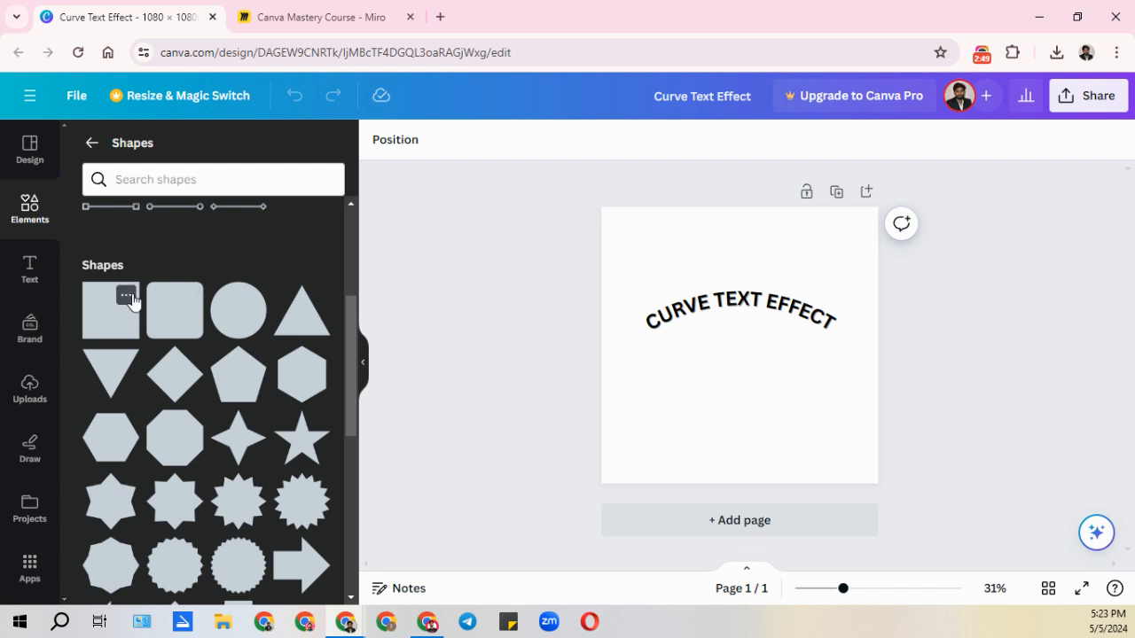
View the details and options of the Square shape, and close them again
click(126, 298)
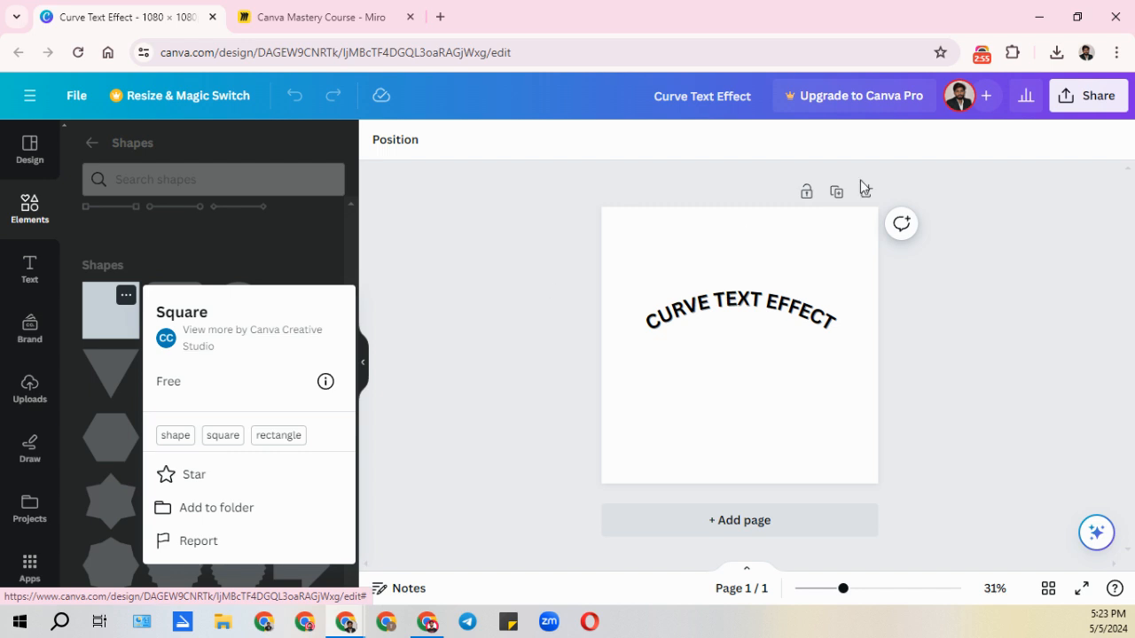
click(982, 58)
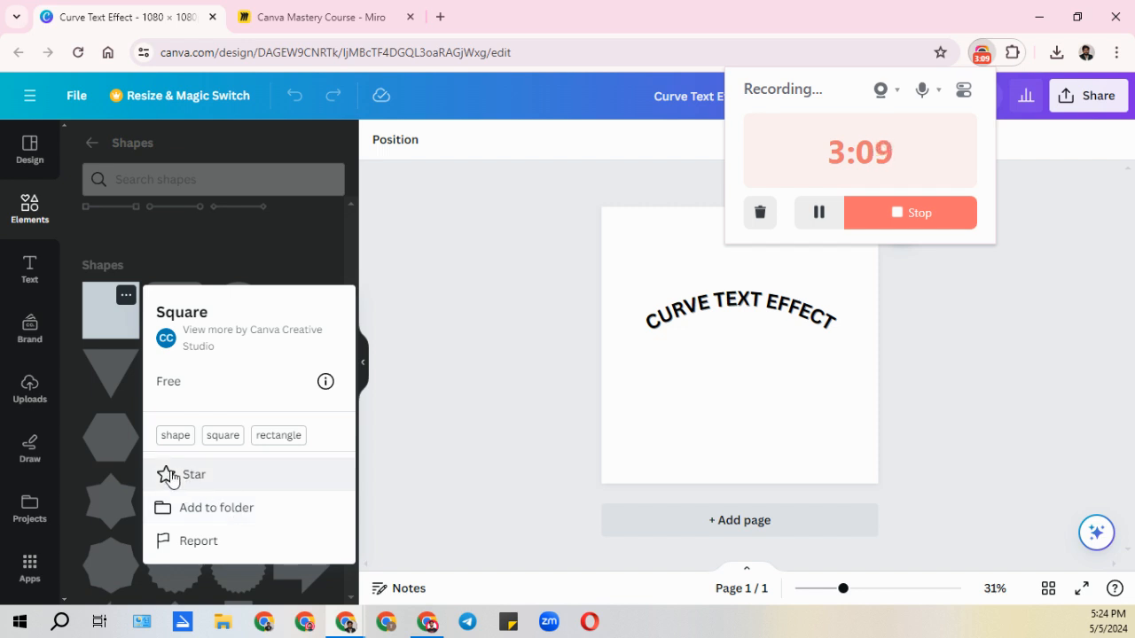
click(177, 242)
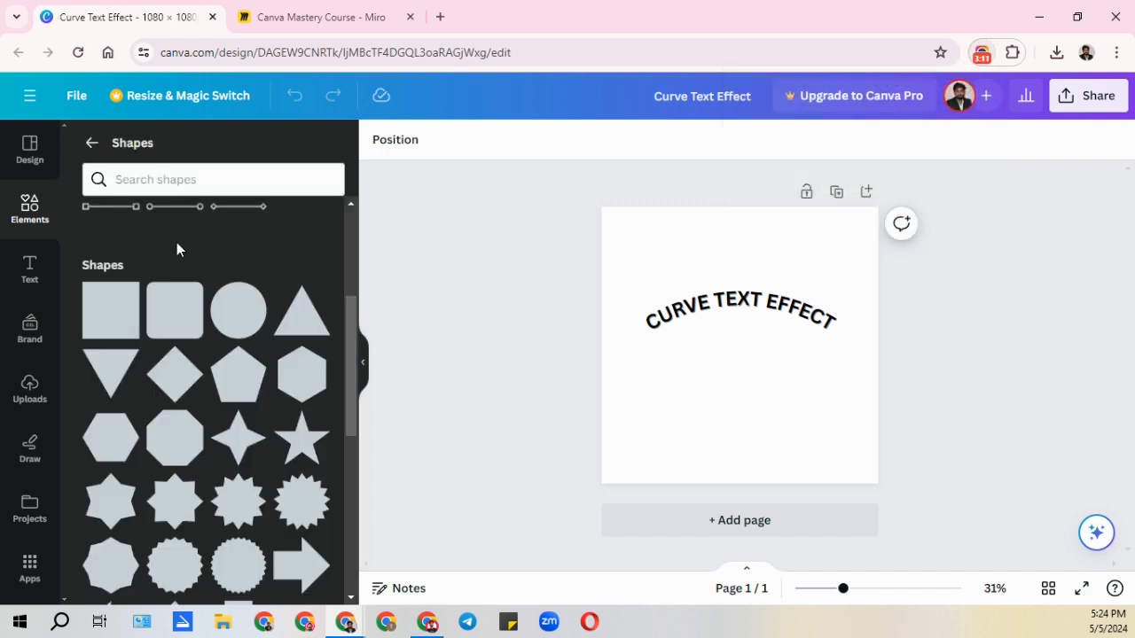
Return to the elements overview and delete the curved text from the page
click(93, 147)
drag(798, 317, 475, 408)
Show all graphics and look through the full Featured collection
scroll(274, 395, down, 1)
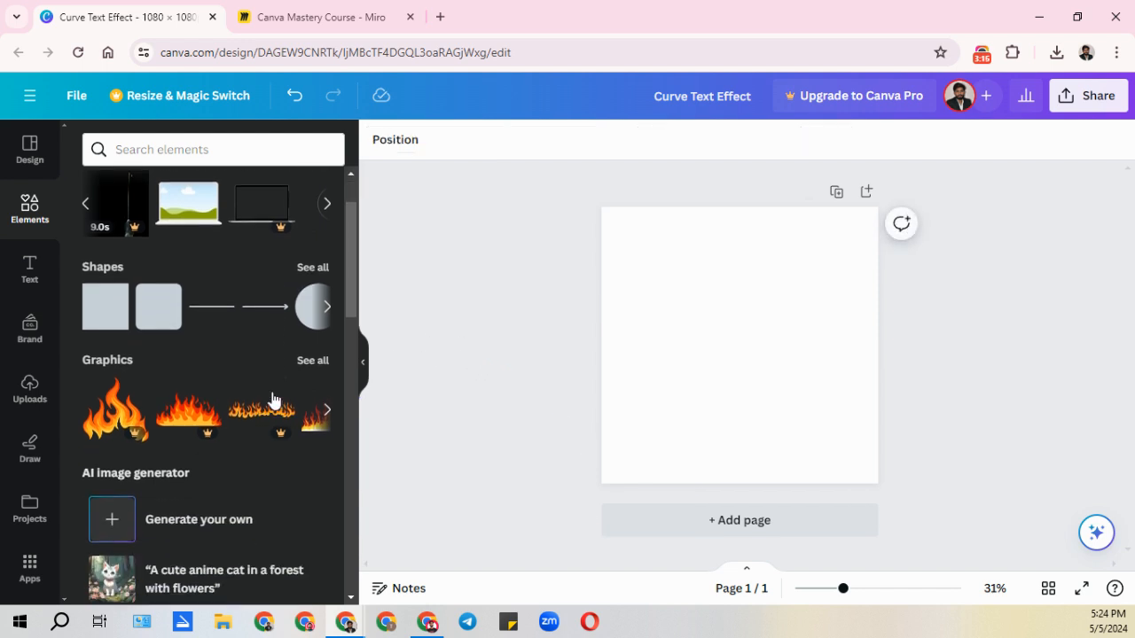
click(312, 360)
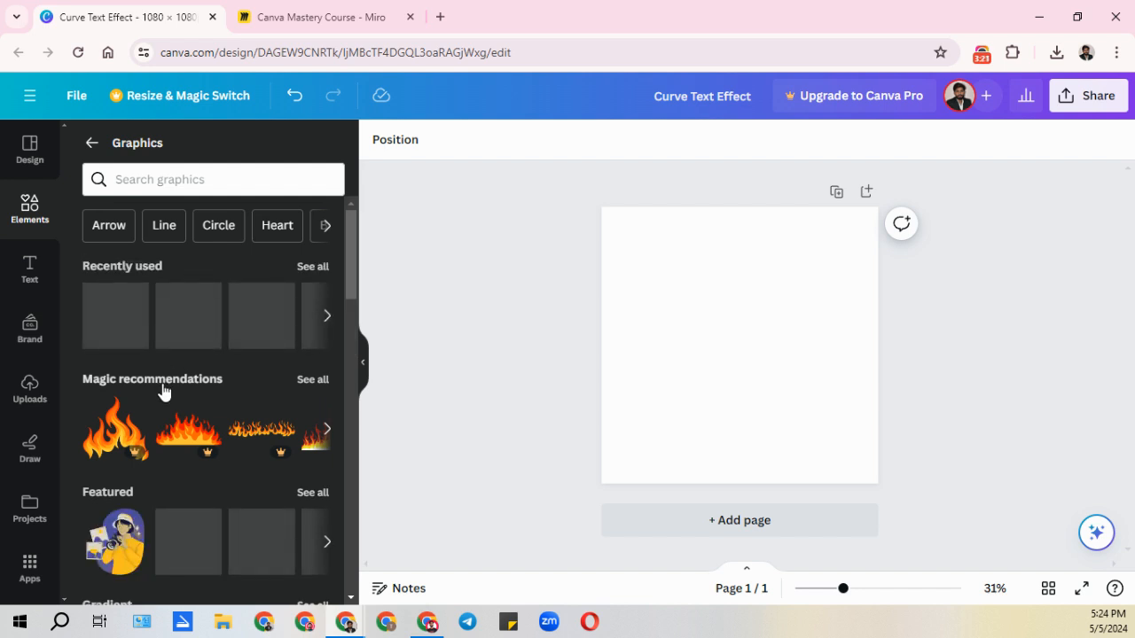
scroll(276, 390, down, 2)
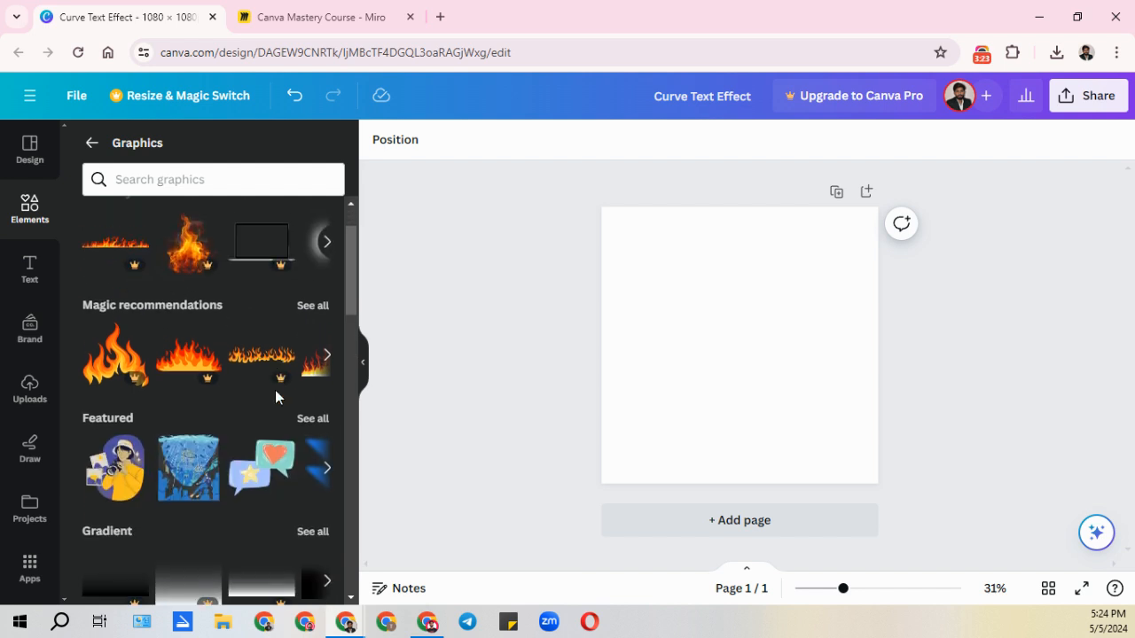
scroll(145, 408, down, 2)
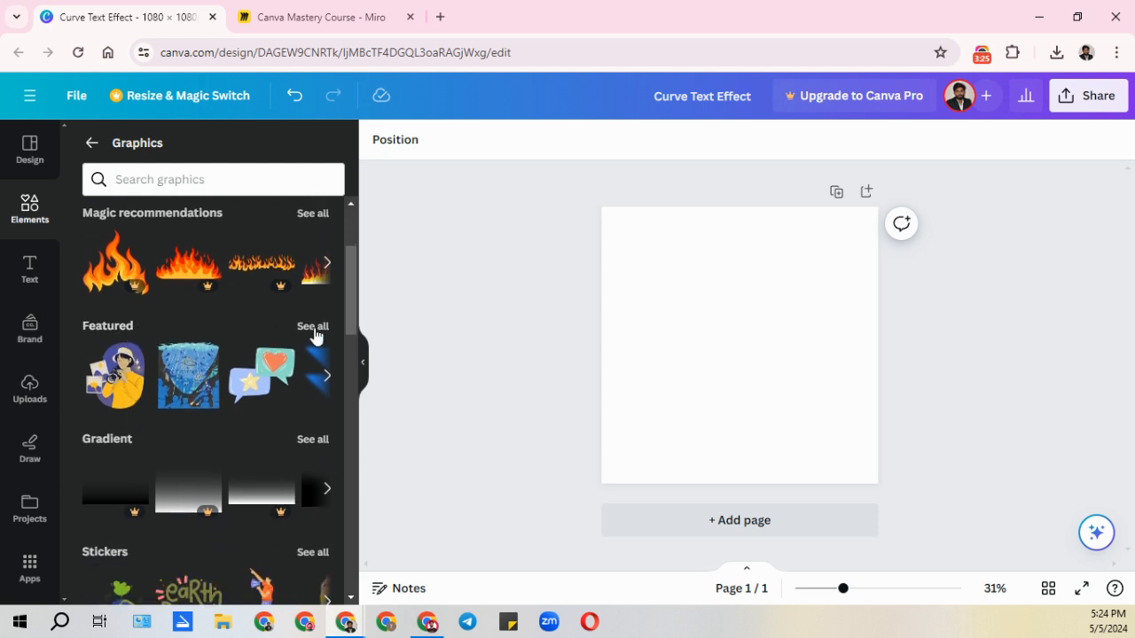
click(323, 328)
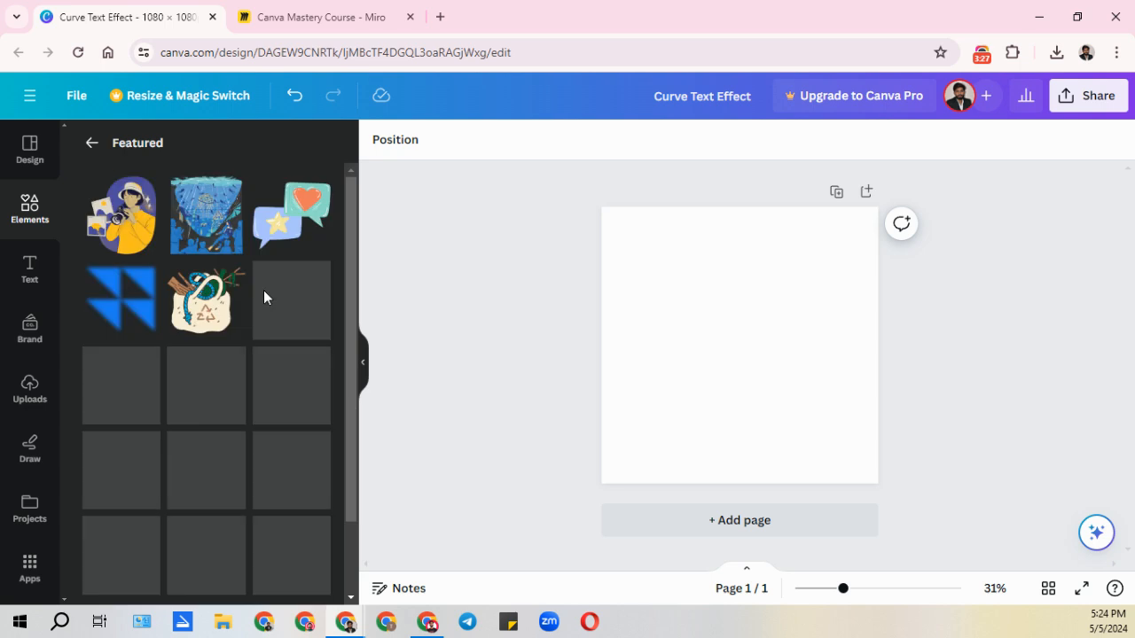
scroll(256, 398, down, 6)
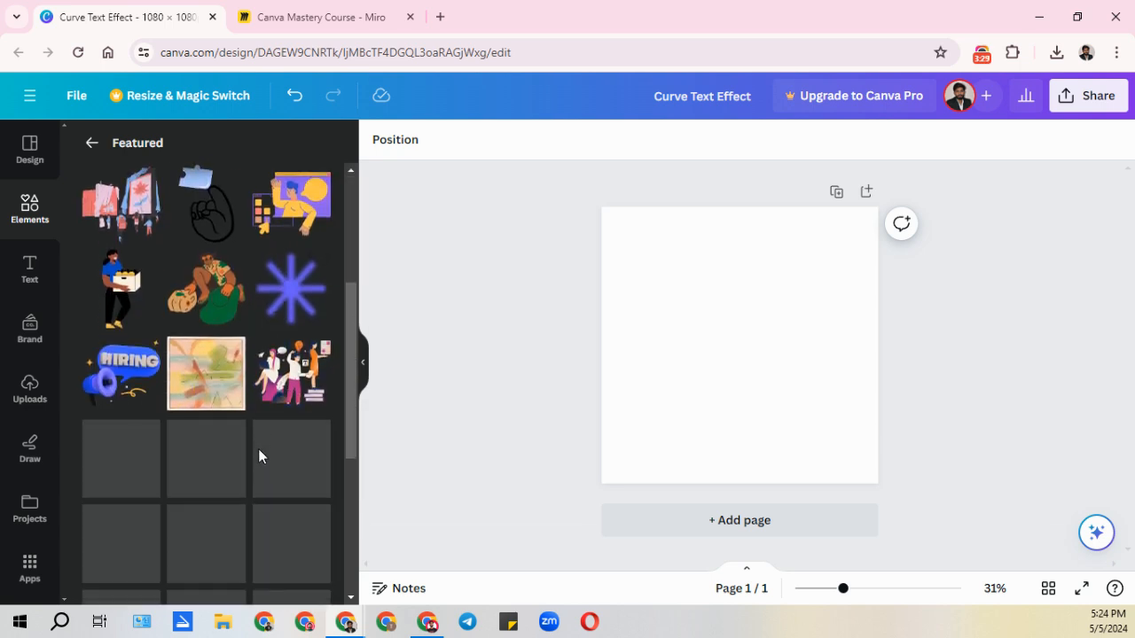
Go back to the graphics categories and look through the full Gradient collection
click(93, 145)
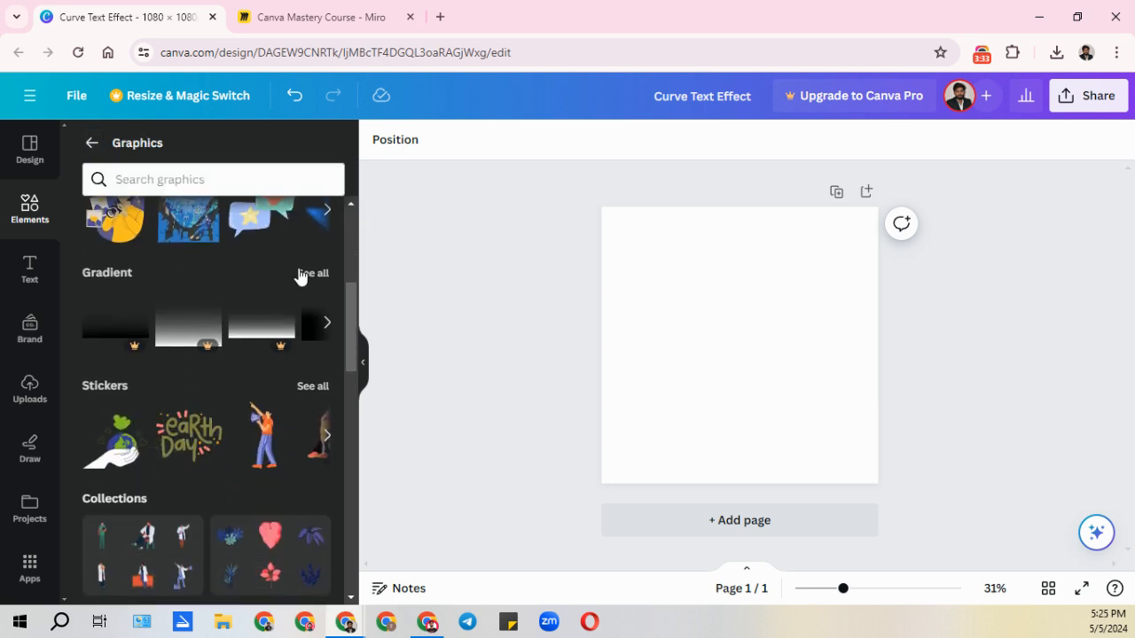
click(311, 273)
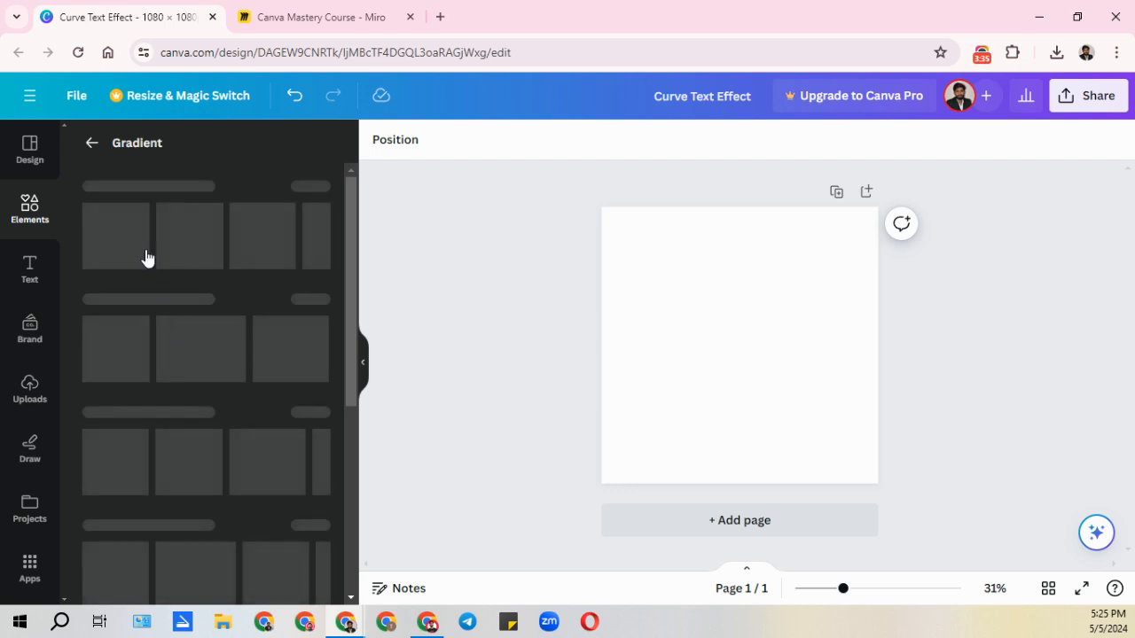
scroll(183, 481, down, 3)
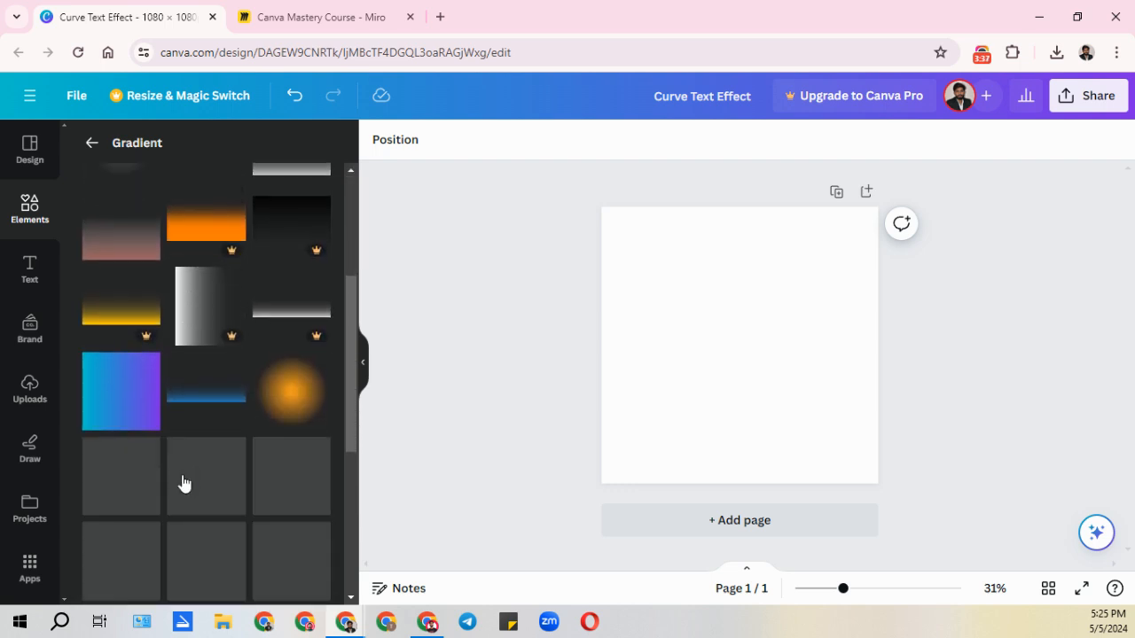
Look through the rest of the Gradient collection and return to the graphics categories
scroll(186, 480, down, 2)
scroll(200, 455, down, 8)
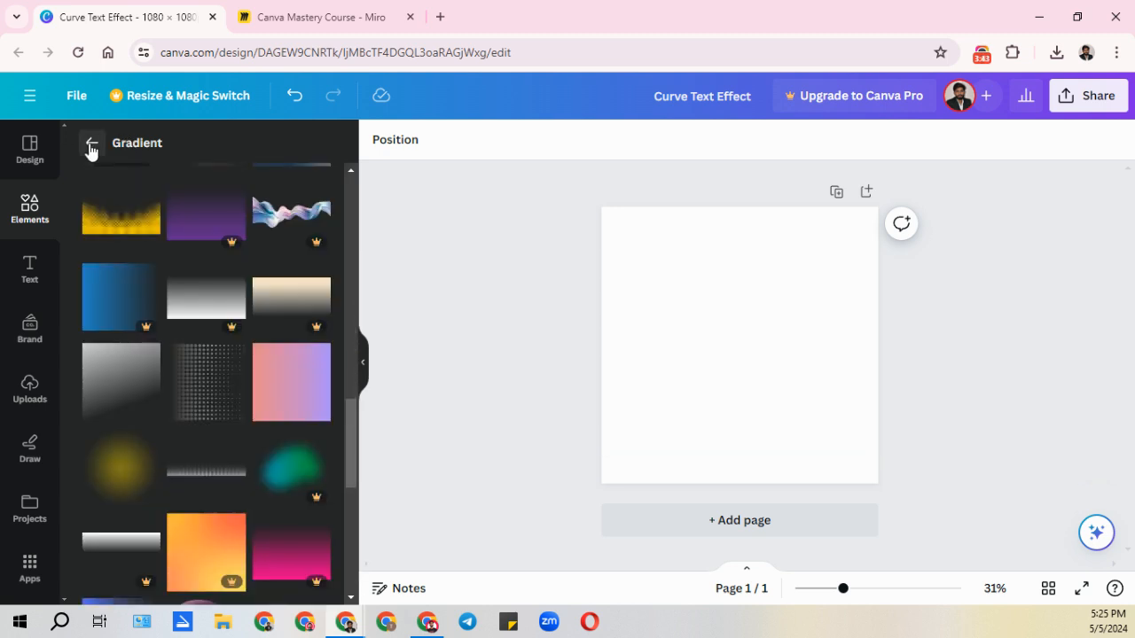
click(91, 146)
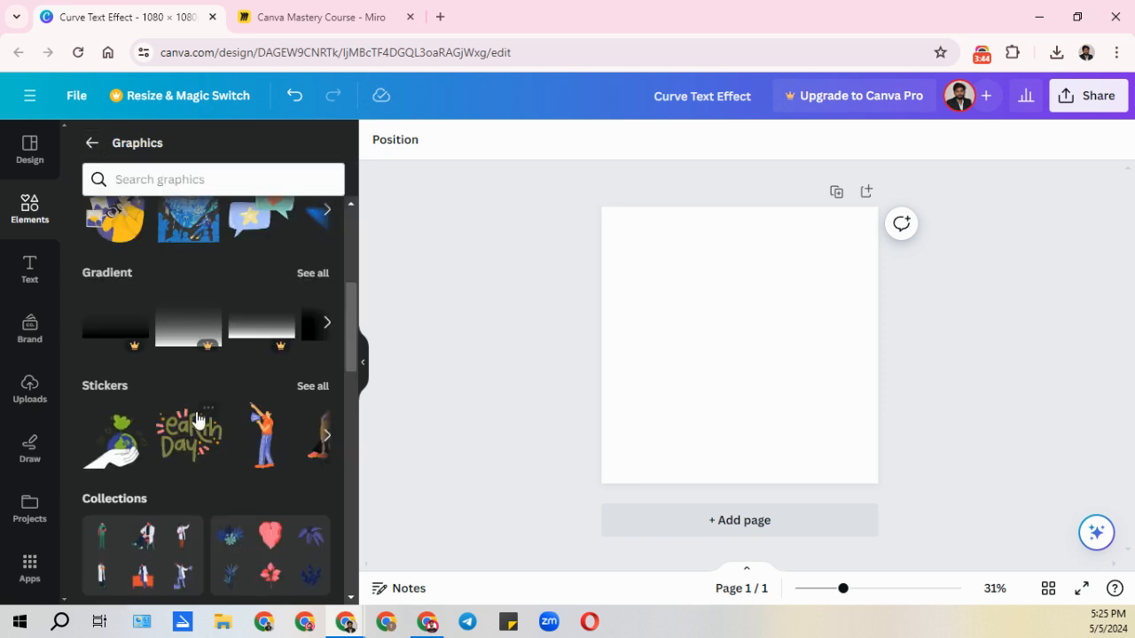
scroll(199, 417, down, 1)
scroll(203, 387, up, 1)
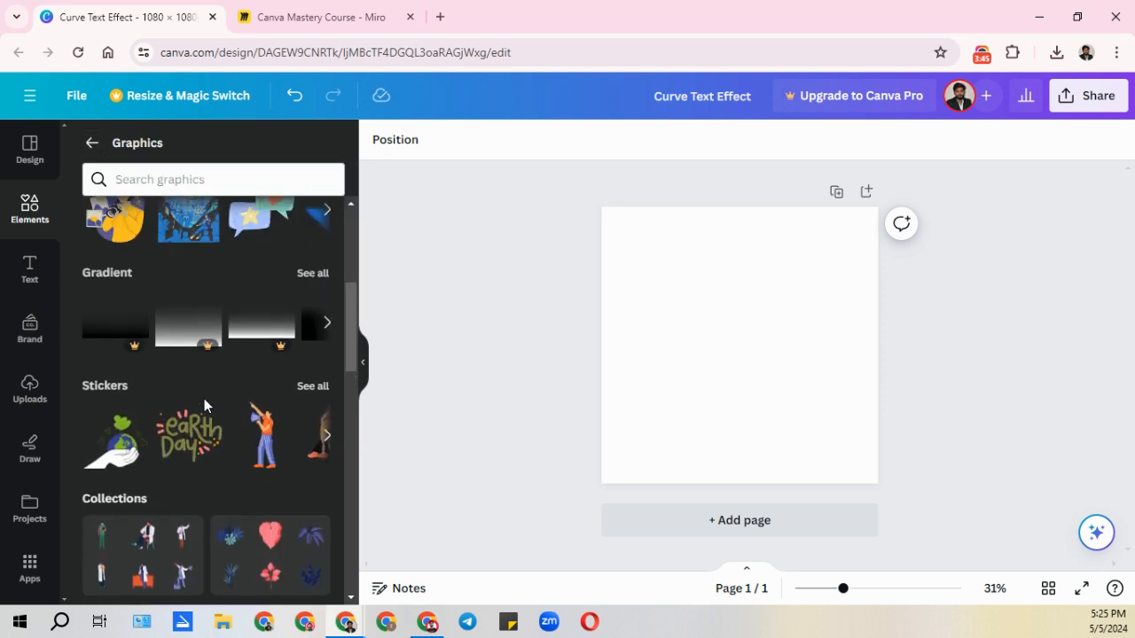
Show all stickers and look through the full Arrow stickers collection
click(312, 387)
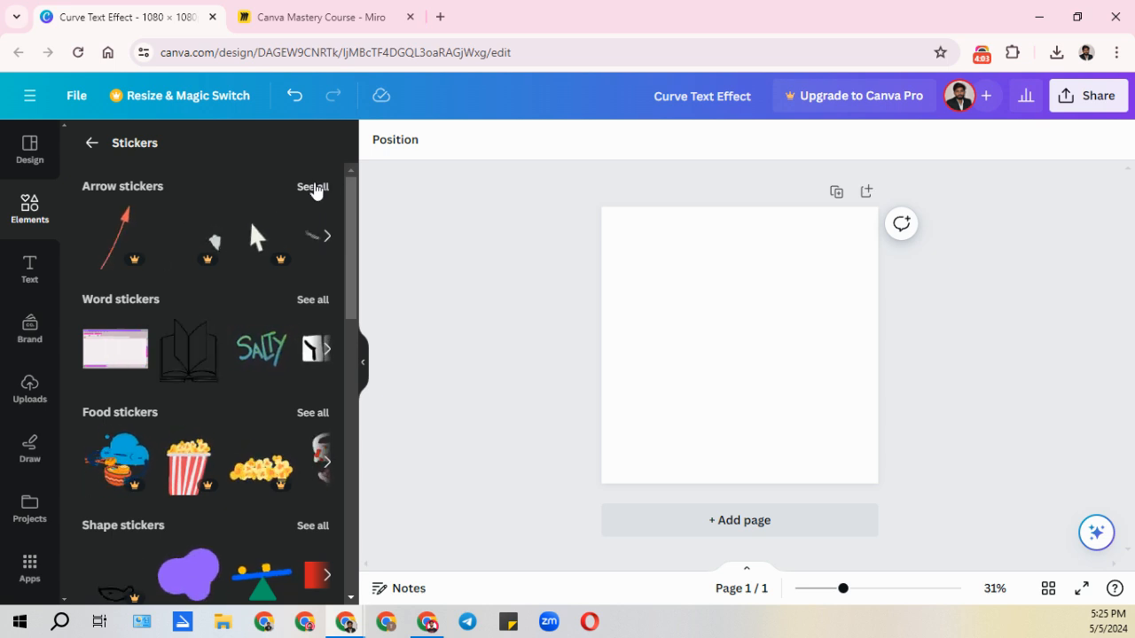
click(314, 187)
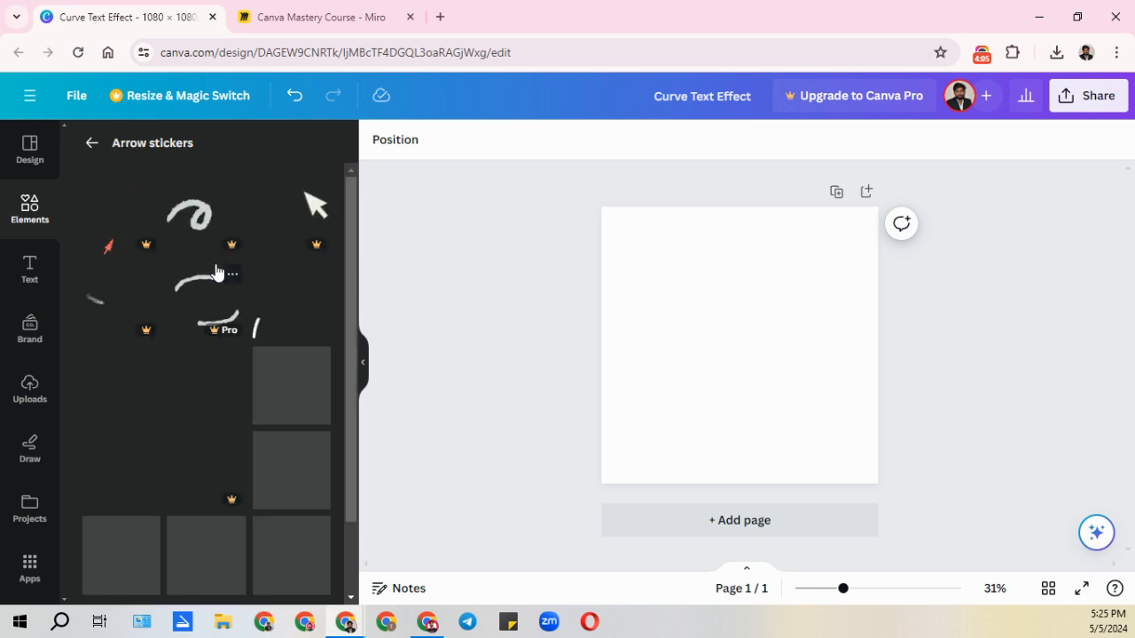
scroll(188, 382, down, 1)
scroll(189, 401, down, 1)
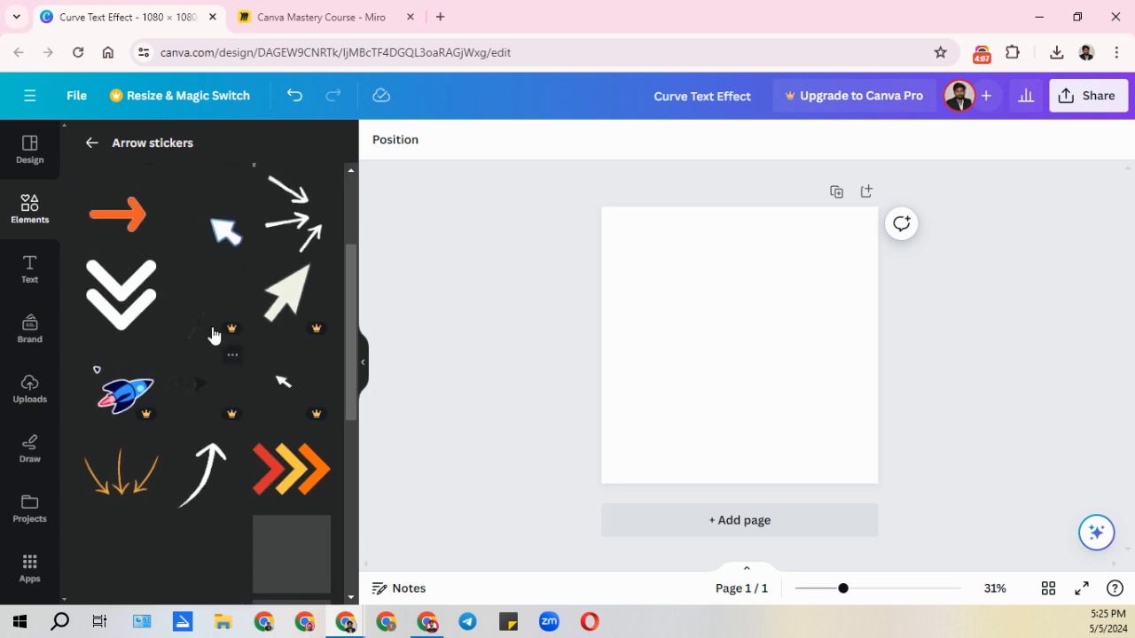
scroll(171, 397, down, 2)
scroll(171, 401, down, 3)
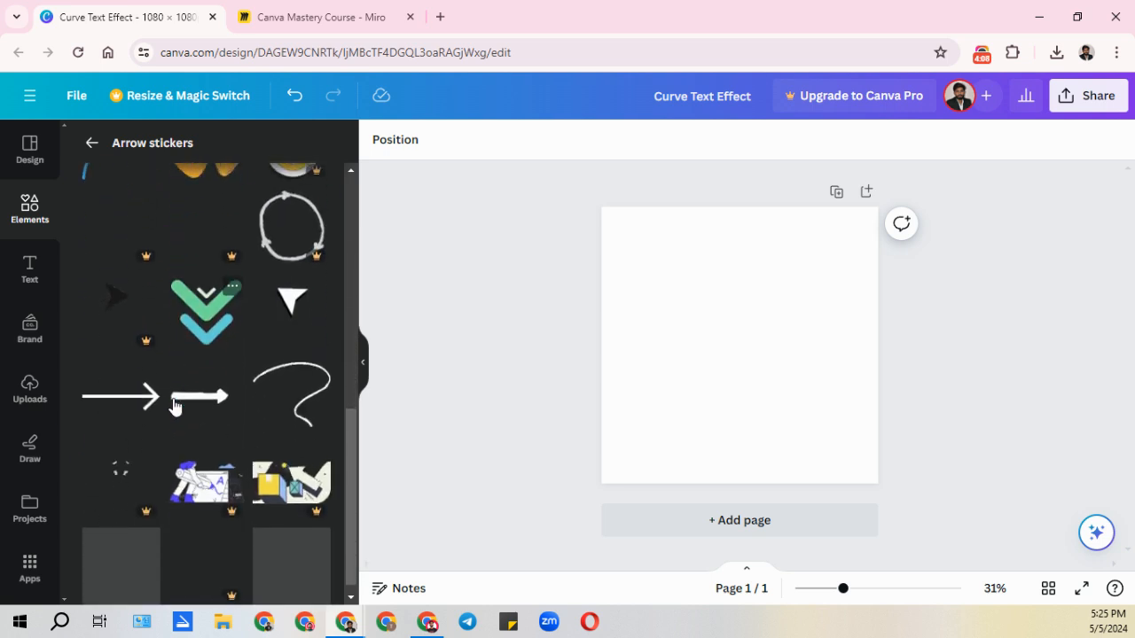
scroll(174, 408, down, 1)
scroll(176, 416, down, 6)
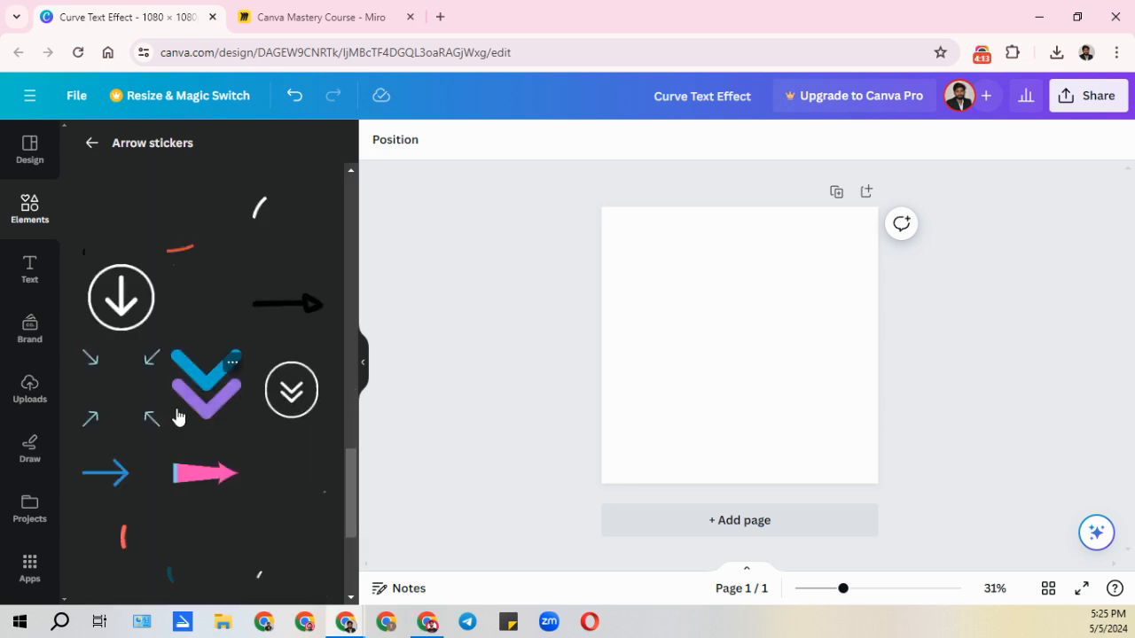
scroll(177, 413, up, 4)
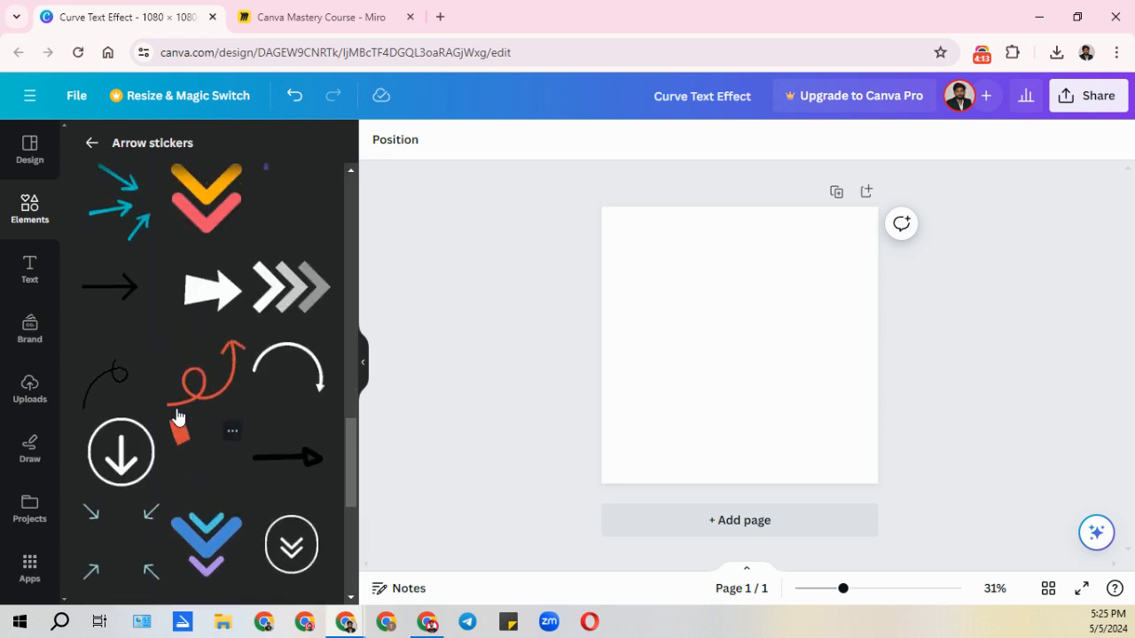
Go back to the sticker categories and look through the Shape, Emoji and Festive rows and the general stickers below them
click(91, 143)
scroll(251, 403, down, 1)
scroll(251, 407, down, 5)
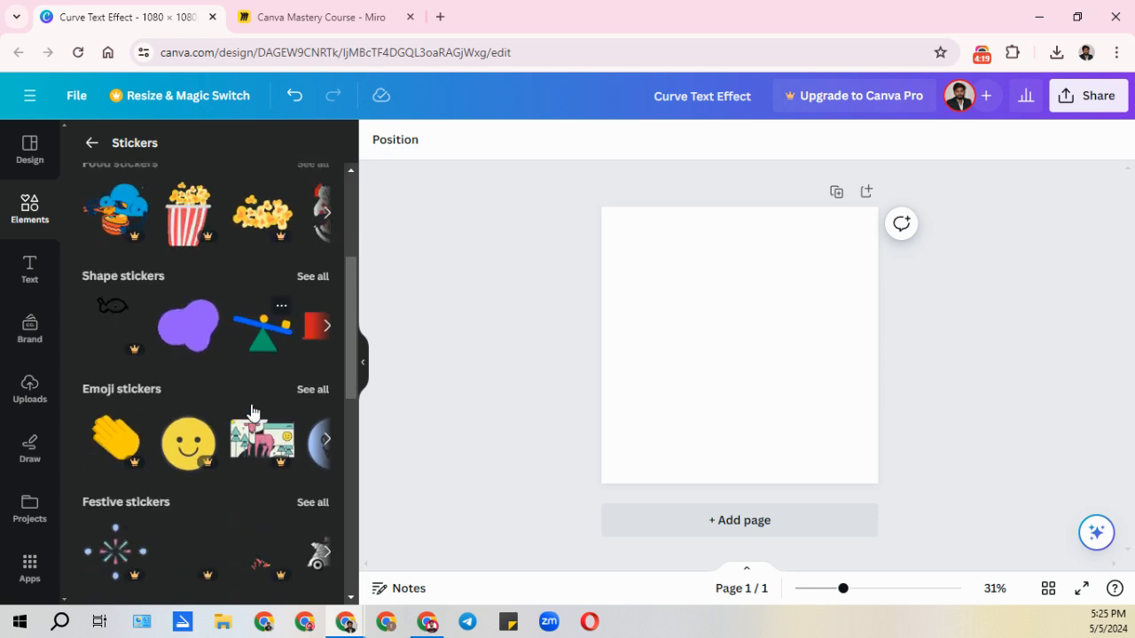
scroll(189, 414, down, 6)
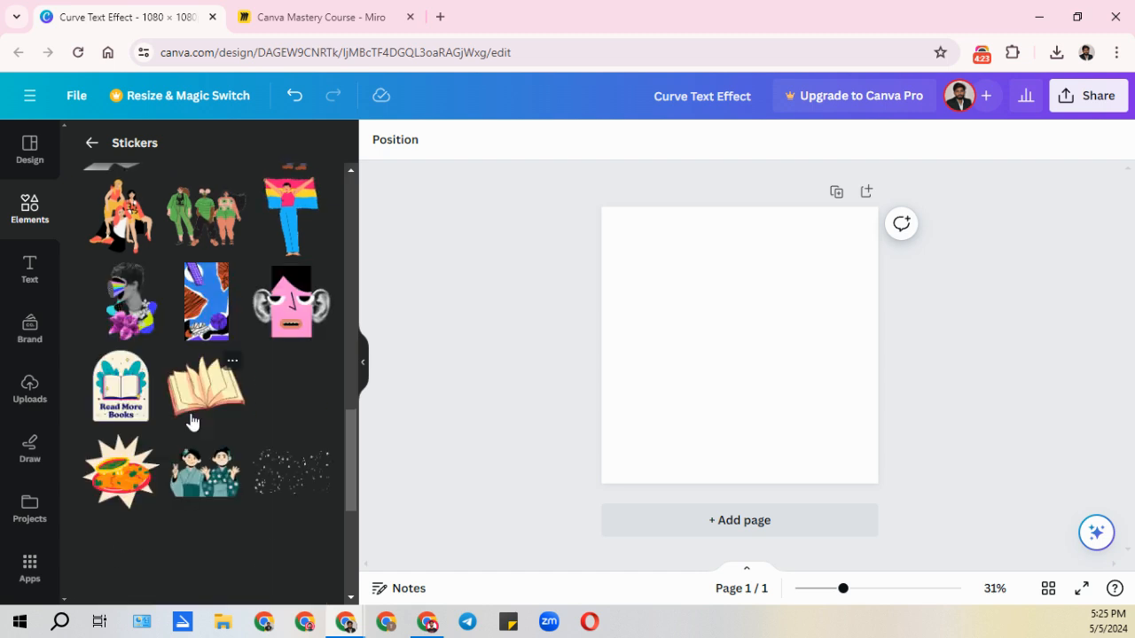
scroll(191, 417, down, 1)
scroll(191, 422, down, 3)
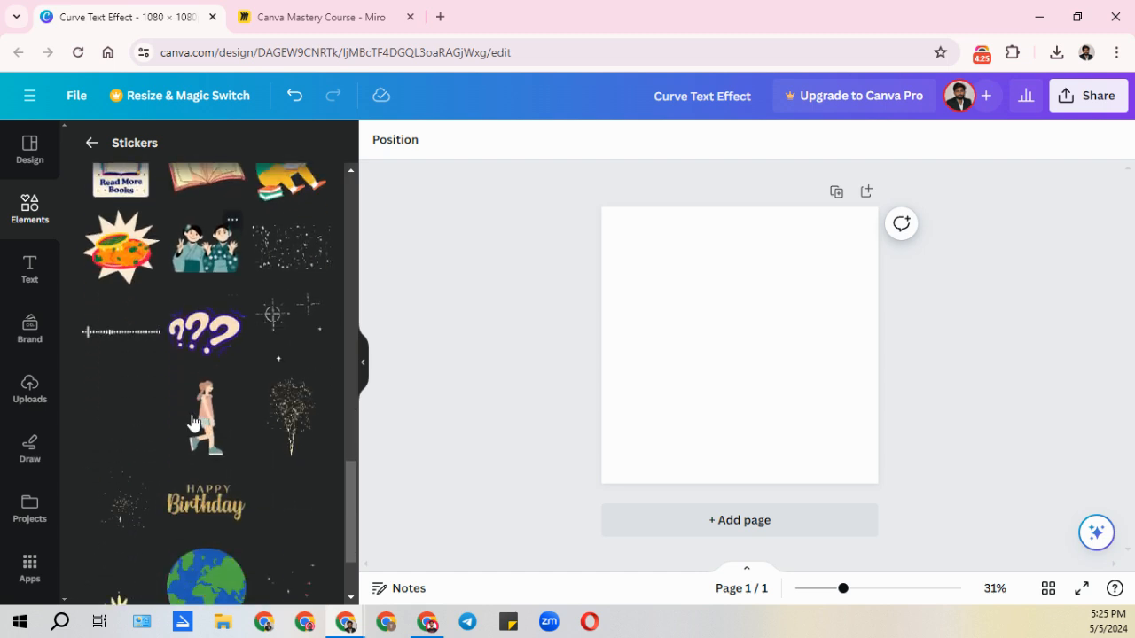
scroll(192, 426, down, 2)
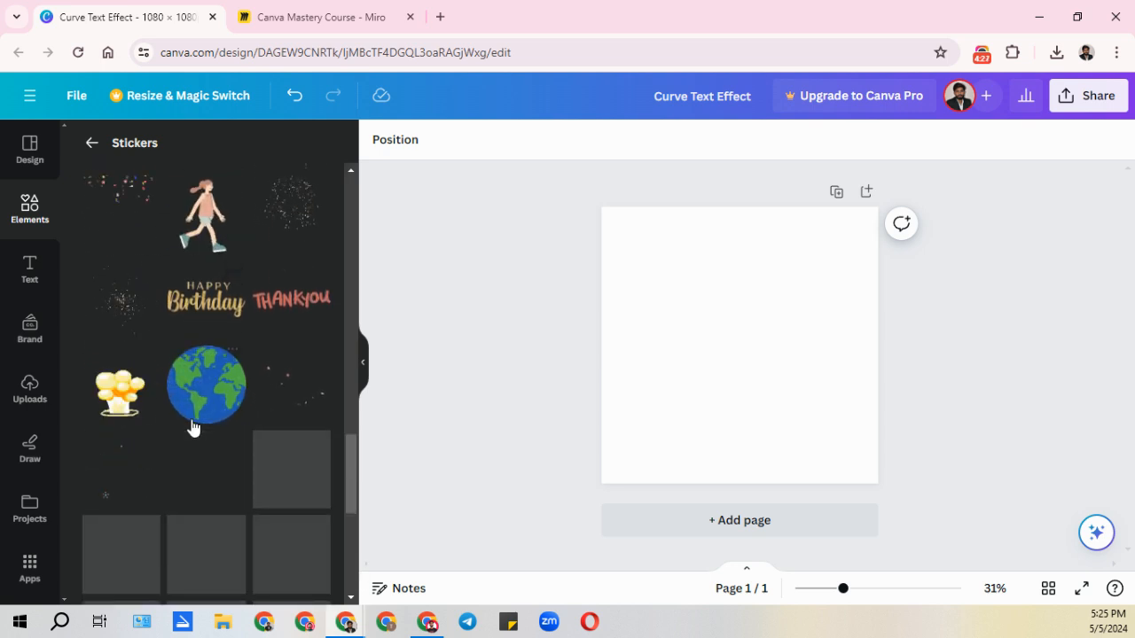
scroll(194, 427, down, 2)
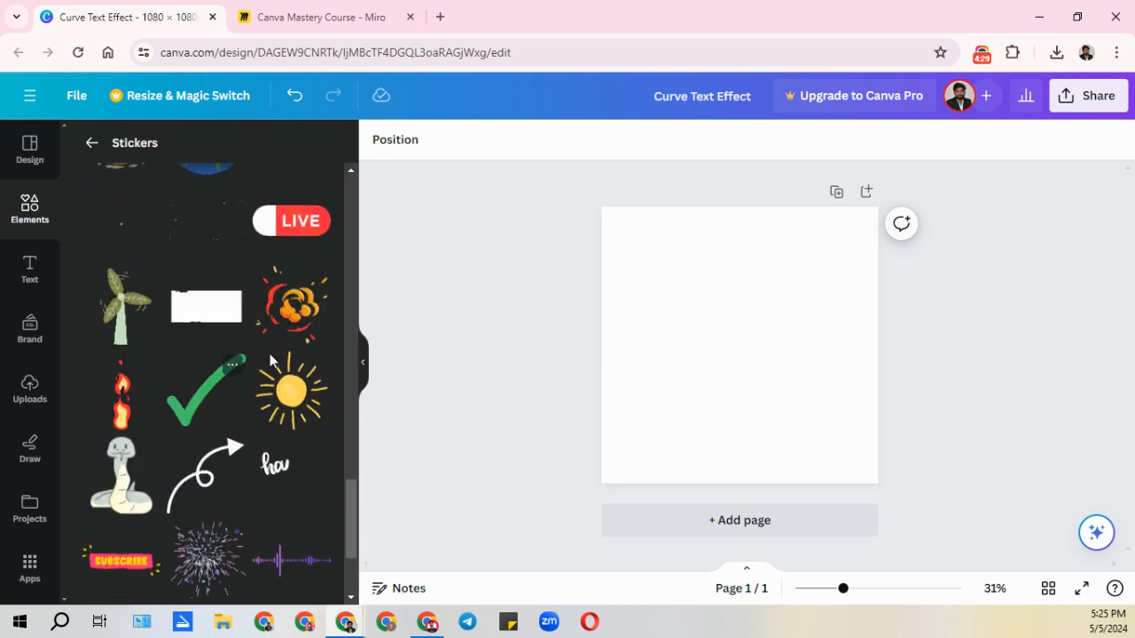
scroll(217, 366, down, 1)
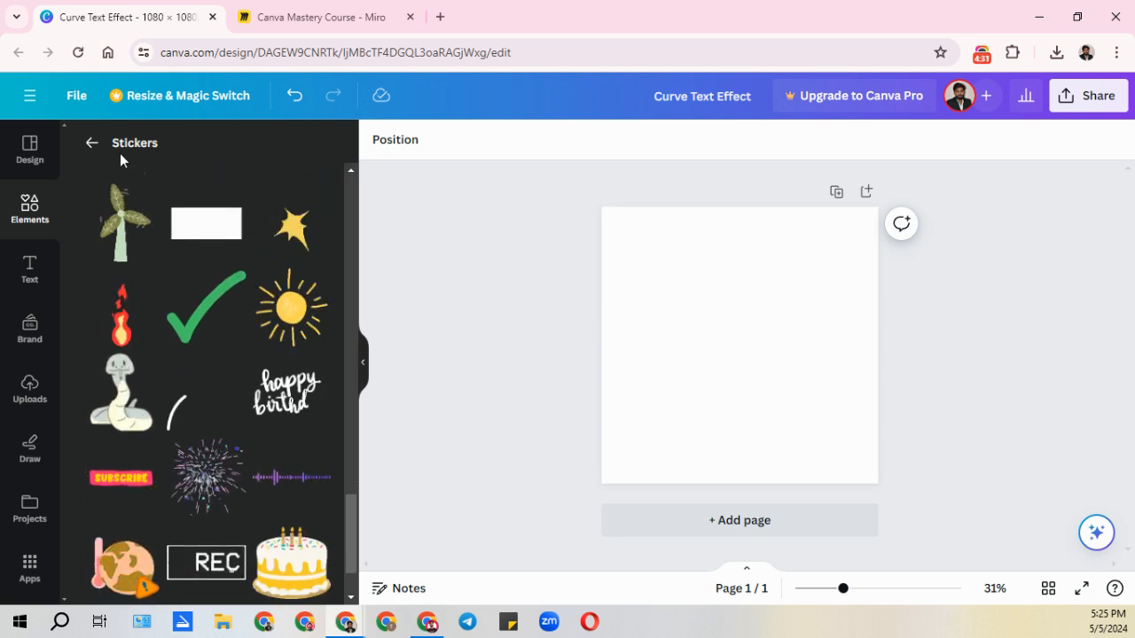
Return to the graphics categories and look through the themed Collections, from Coronavirus and Bold Foliage to Vivid Leaves
click(88, 144)
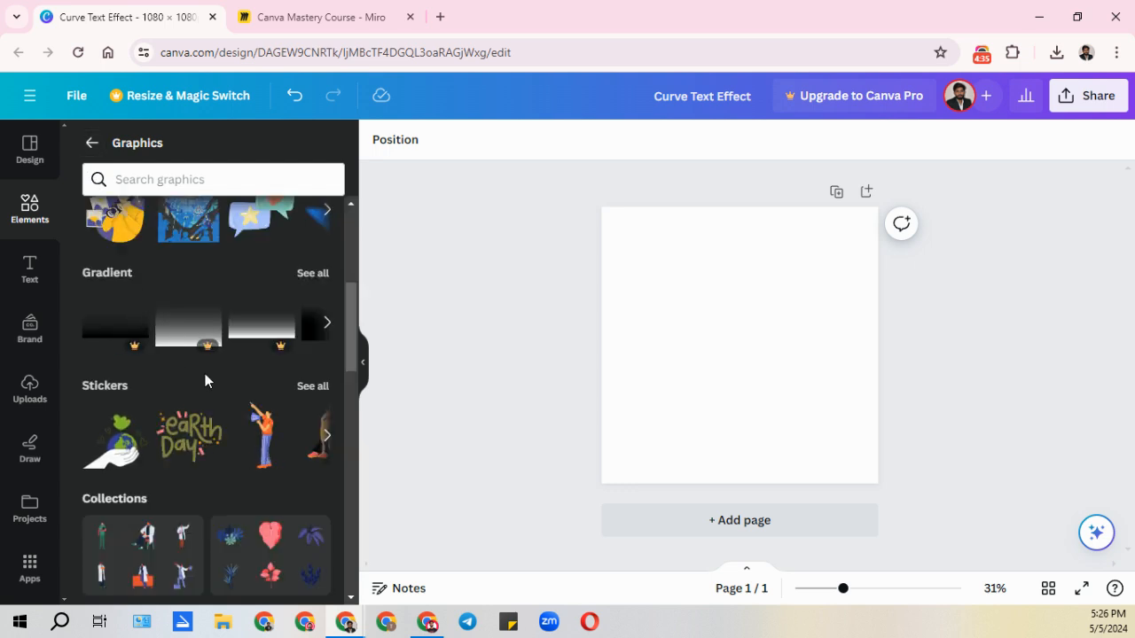
scroll(209, 388, down, 2)
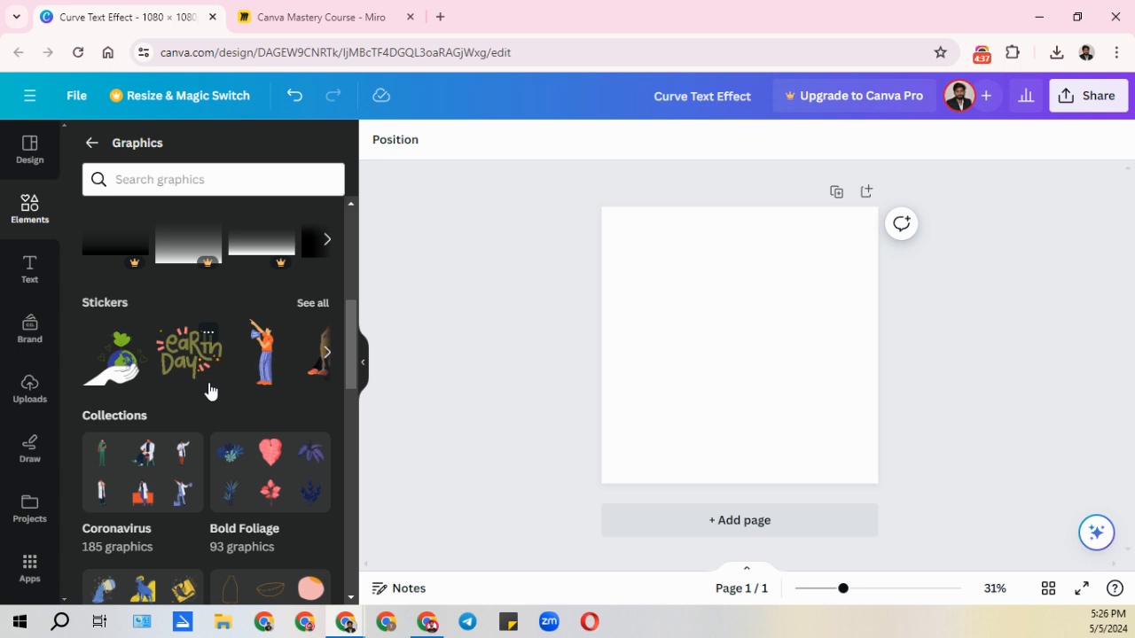
scroll(209, 387, down, 2)
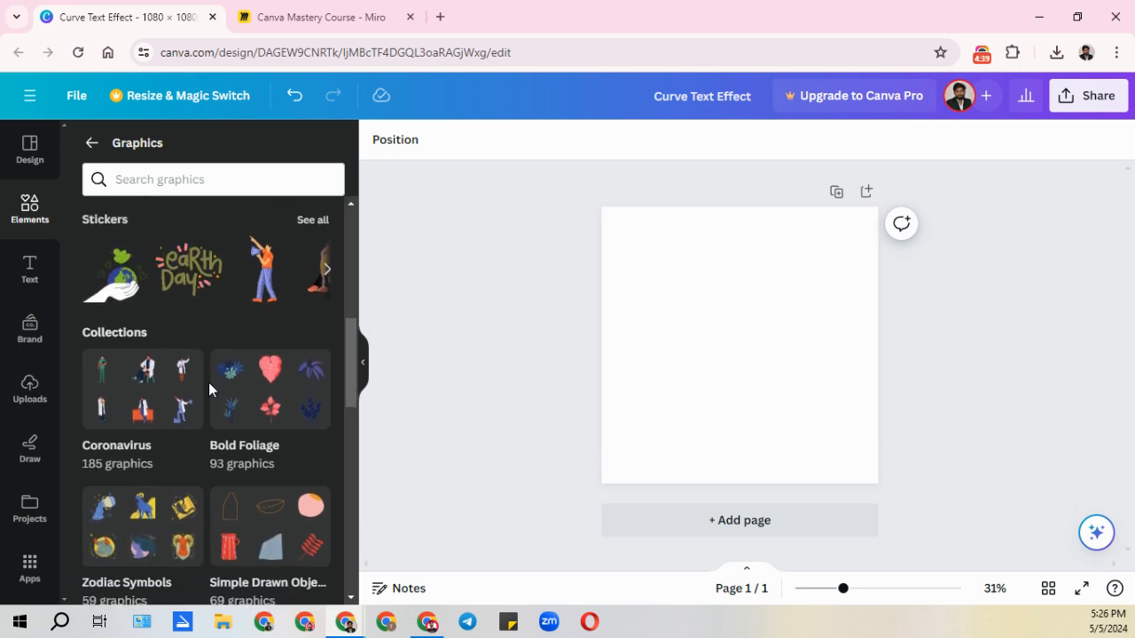
scroll(209, 386, down, 2)
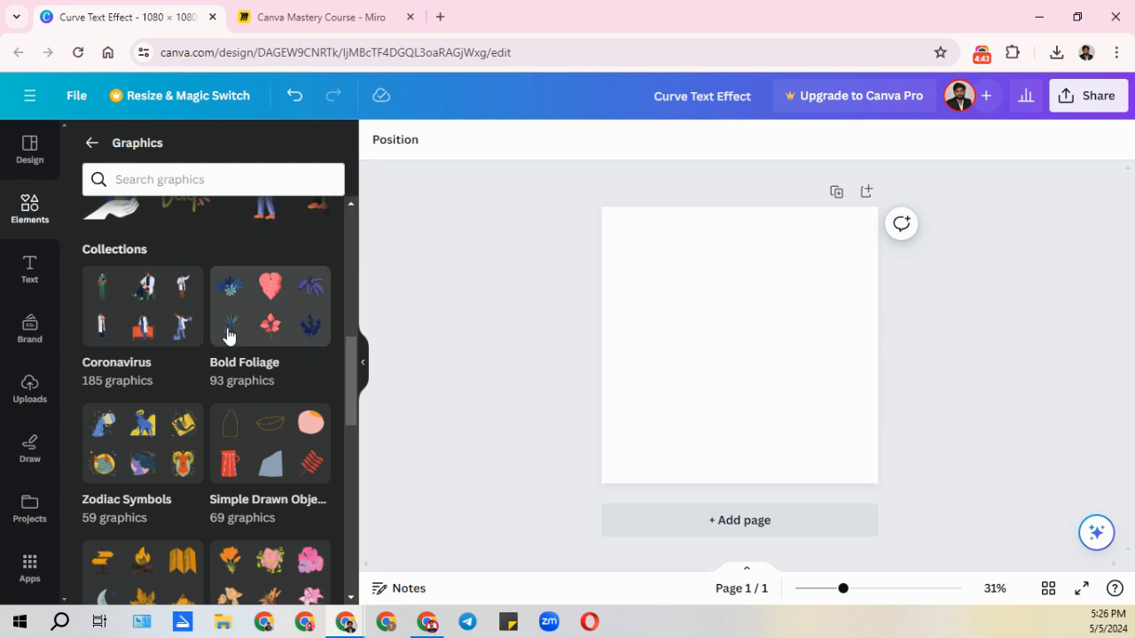
scroll(226, 346, down, 2)
scroll(225, 361, down, 3)
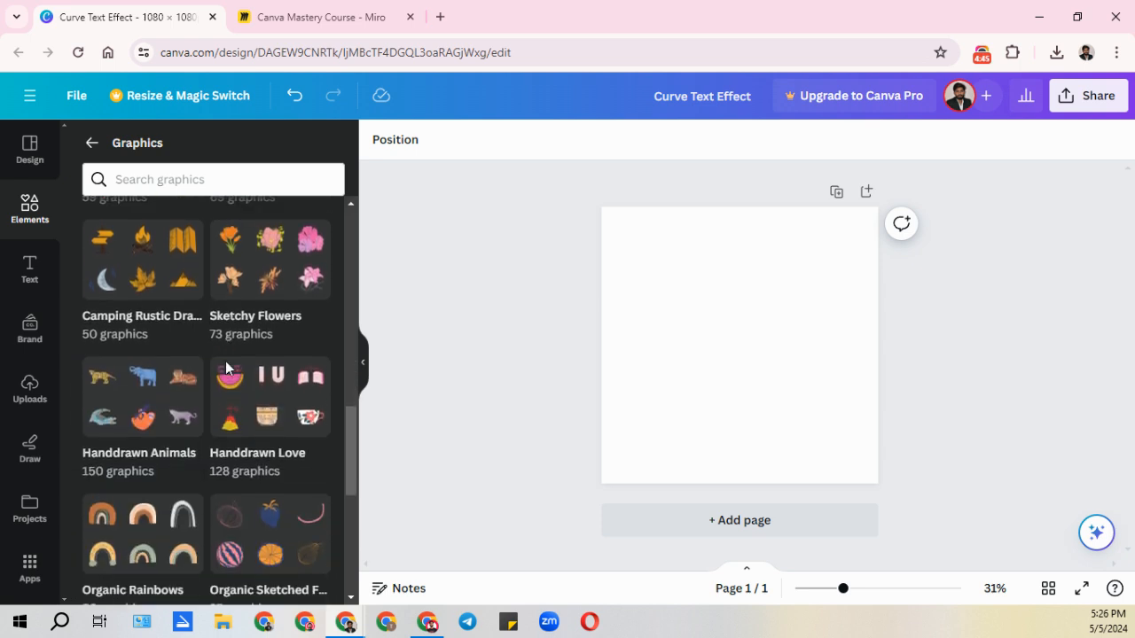
scroll(171, 396, down, 3)
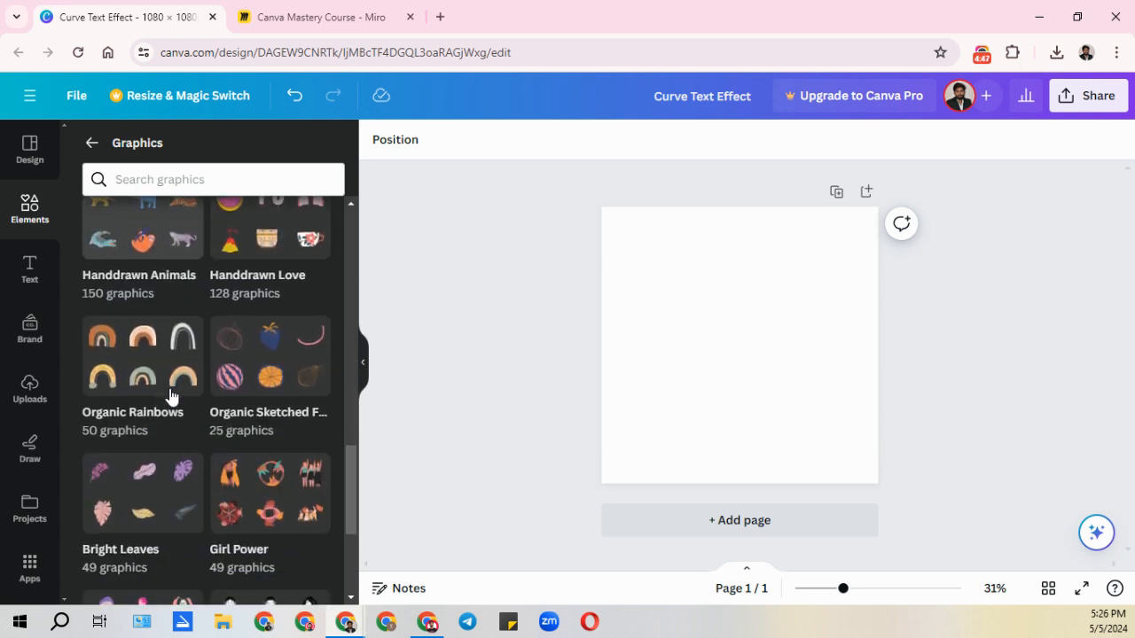
scroll(171, 396, down, 2)
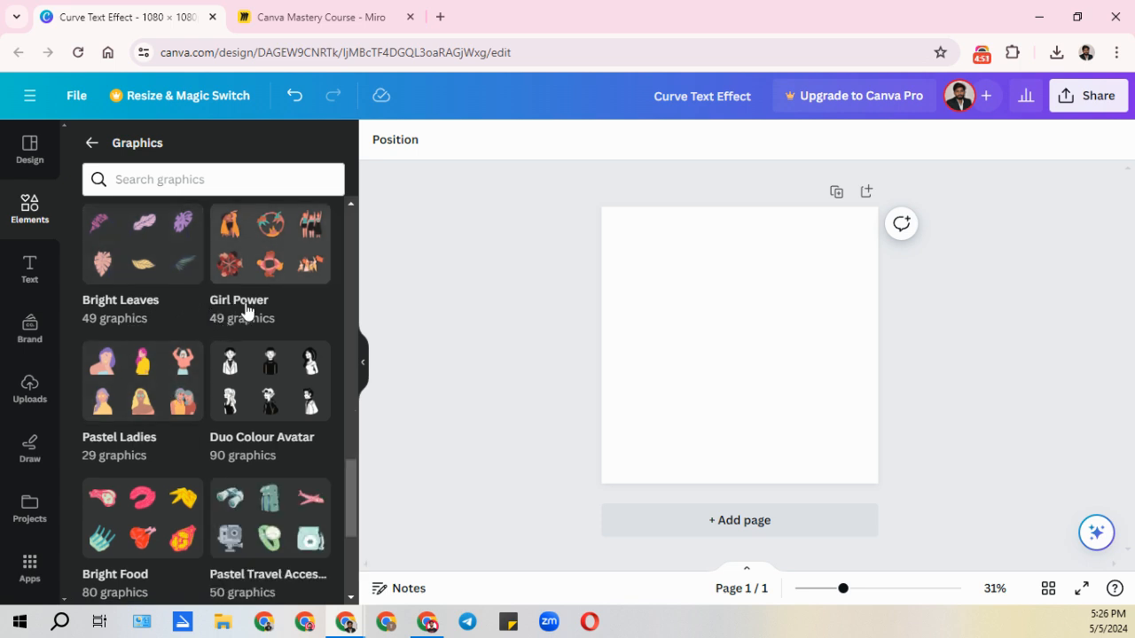
scroll(232, 367, down, 1)
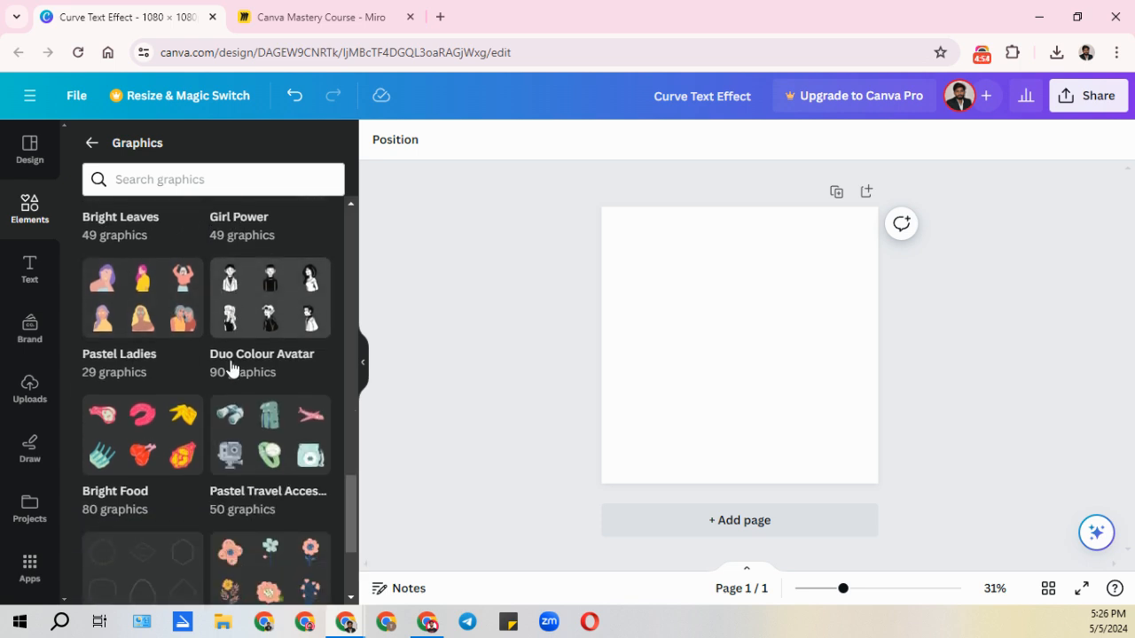
scroll(230, 368, down, 2)
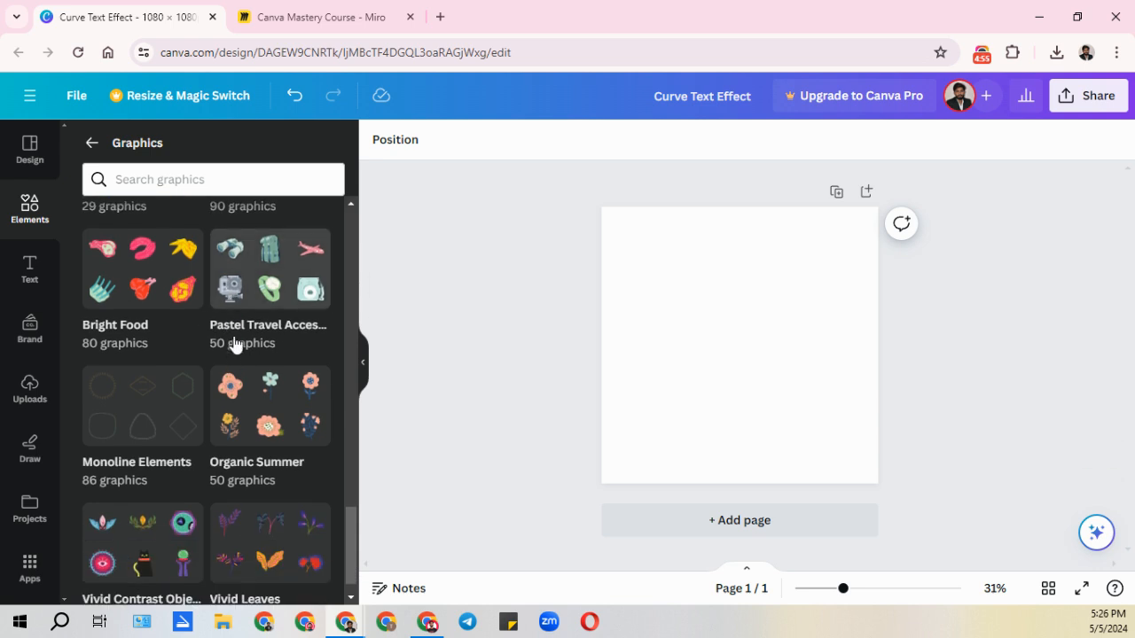
scroll(266, 346, down, 1)
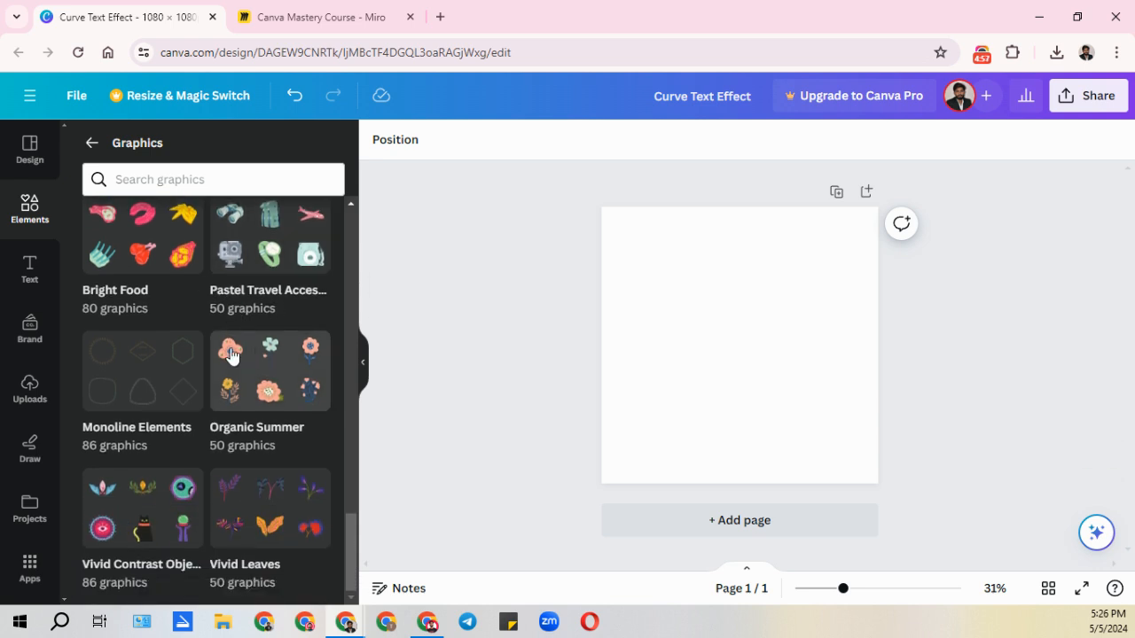
scroll(176, 419, up, 15)
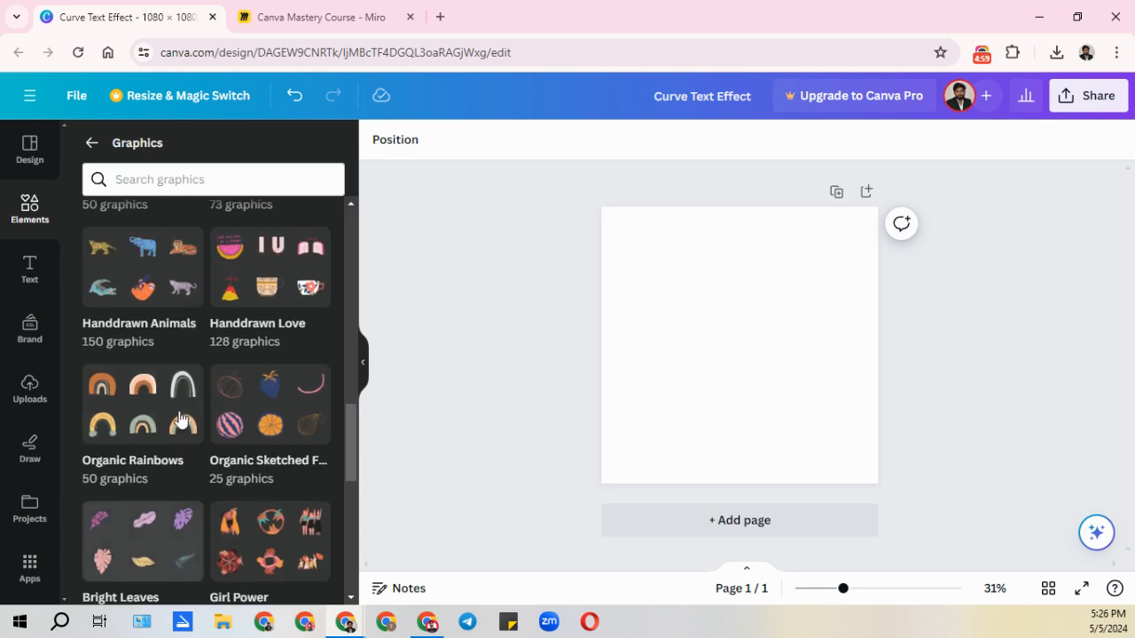
scroll(168, 374, up, 3)
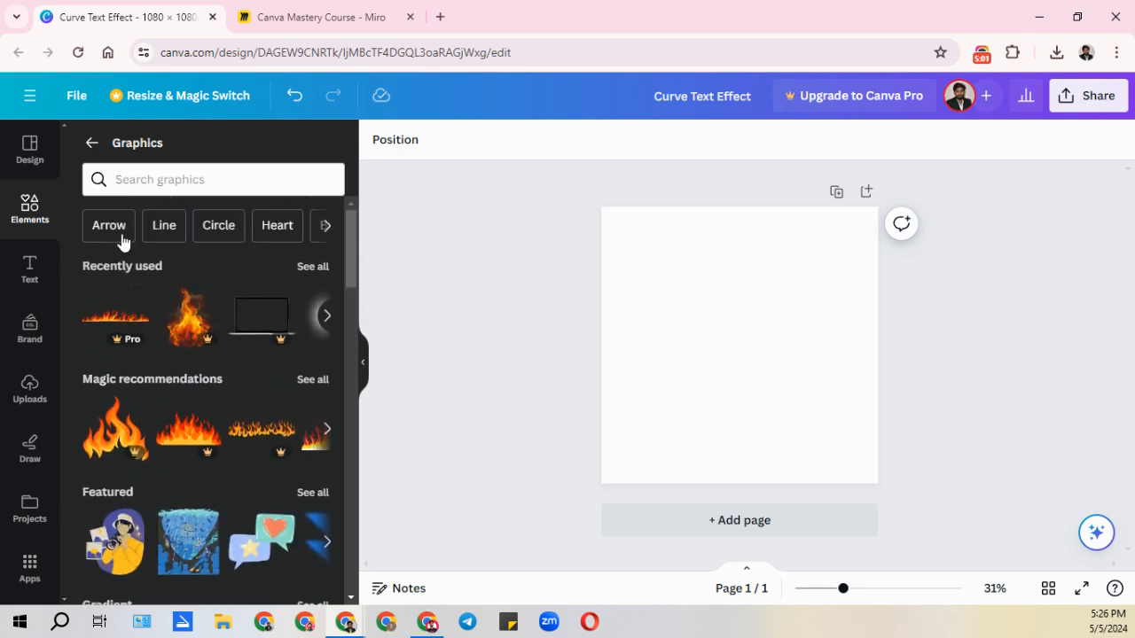
Return to the elements overview, view the full Stickers collection from there, and go back to the overview
click(93, 146)
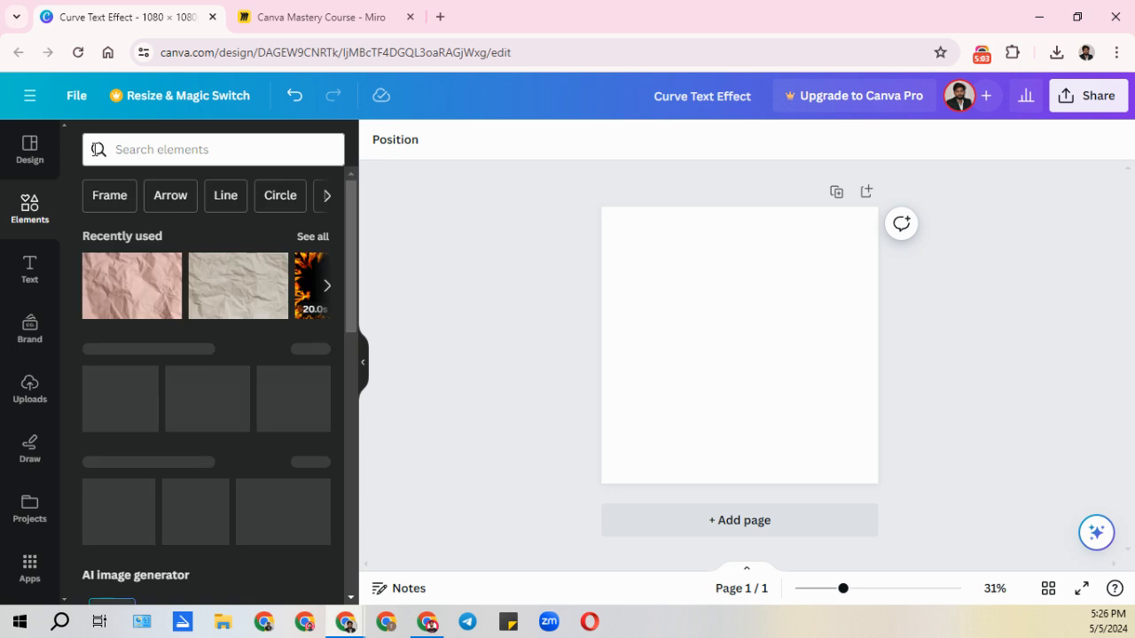
scroll(193, 409, down, 2)
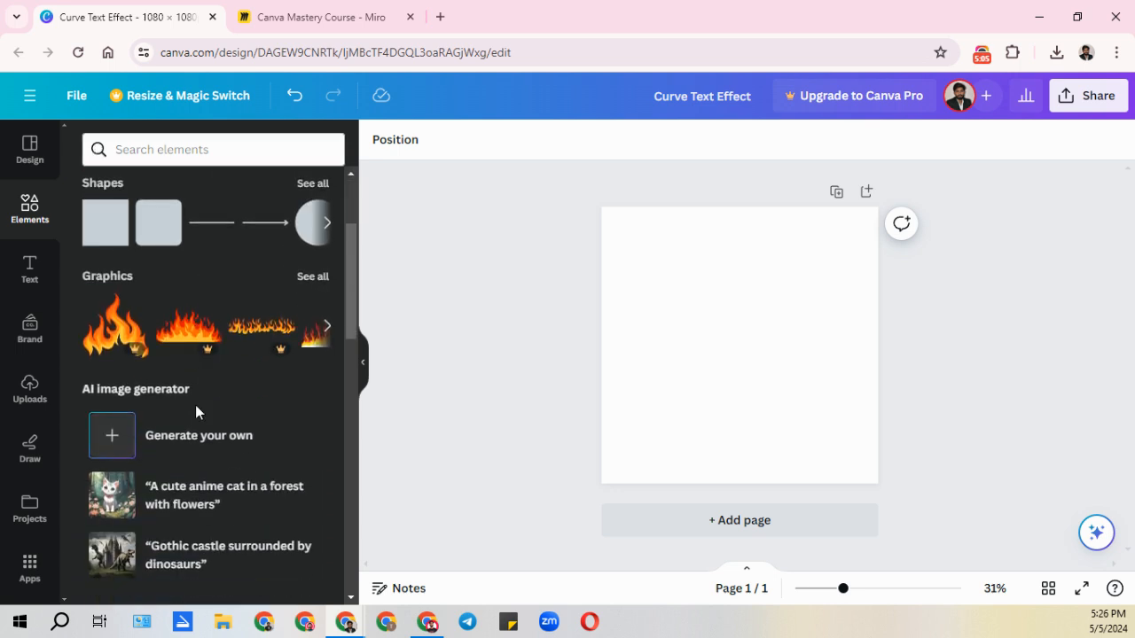
scroll(195, 404, down, 1)
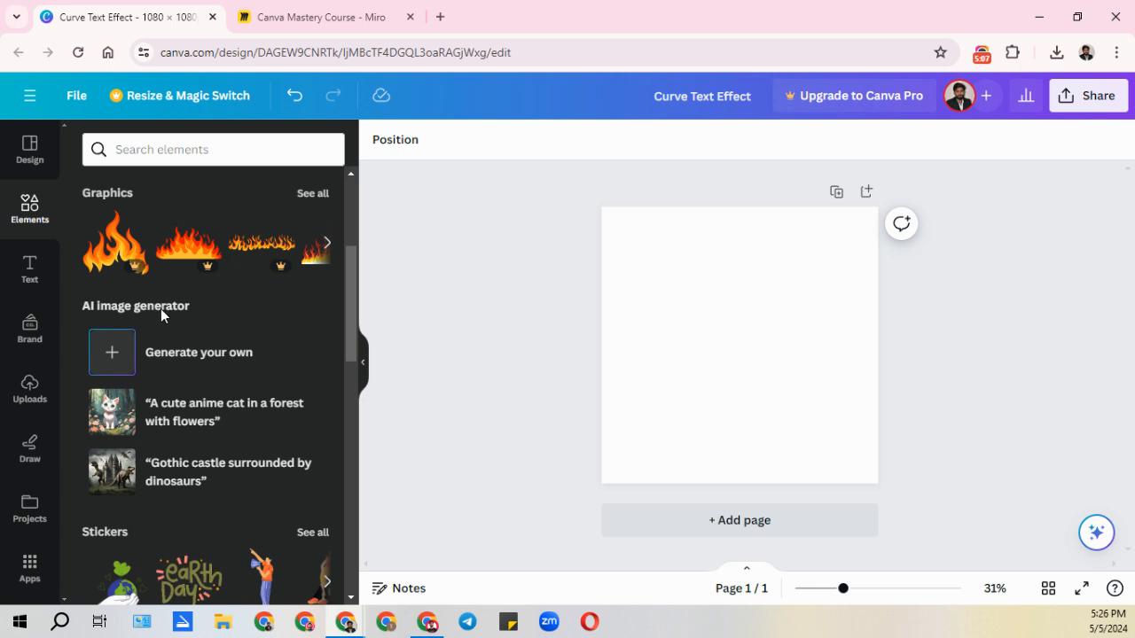
scroll(164, 319, down, 2)
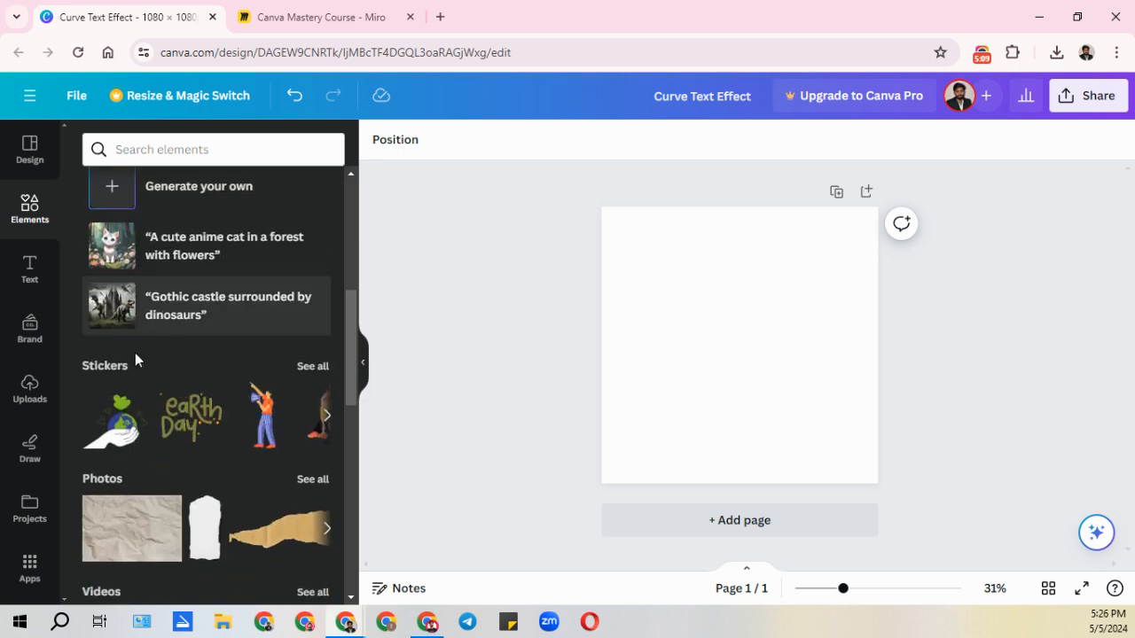
click(310, 367)
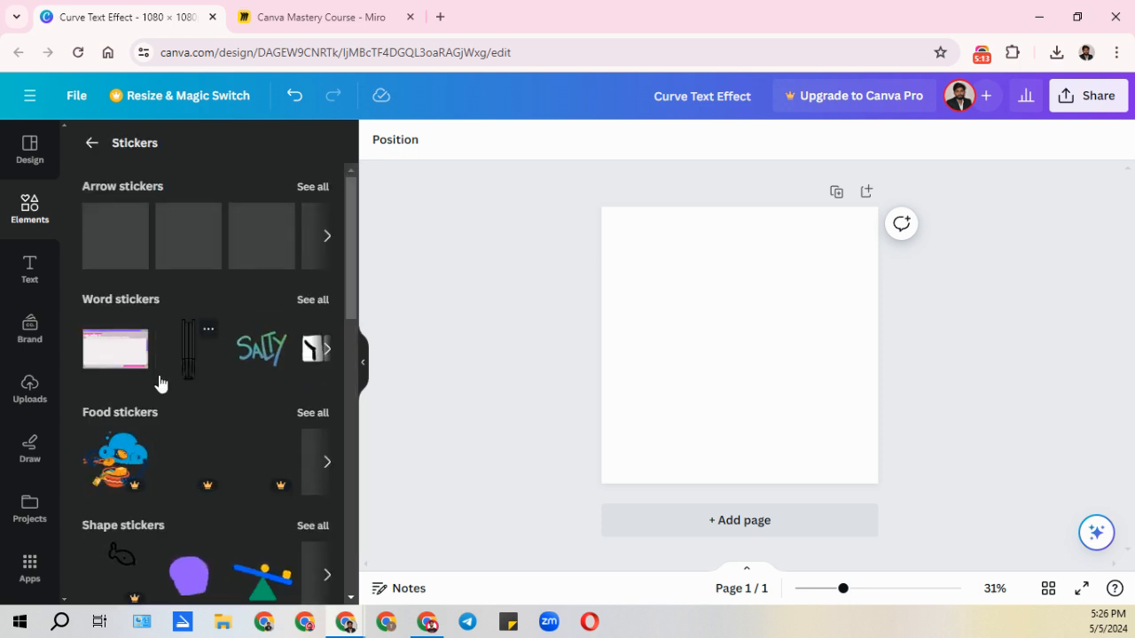
click(92, 143)
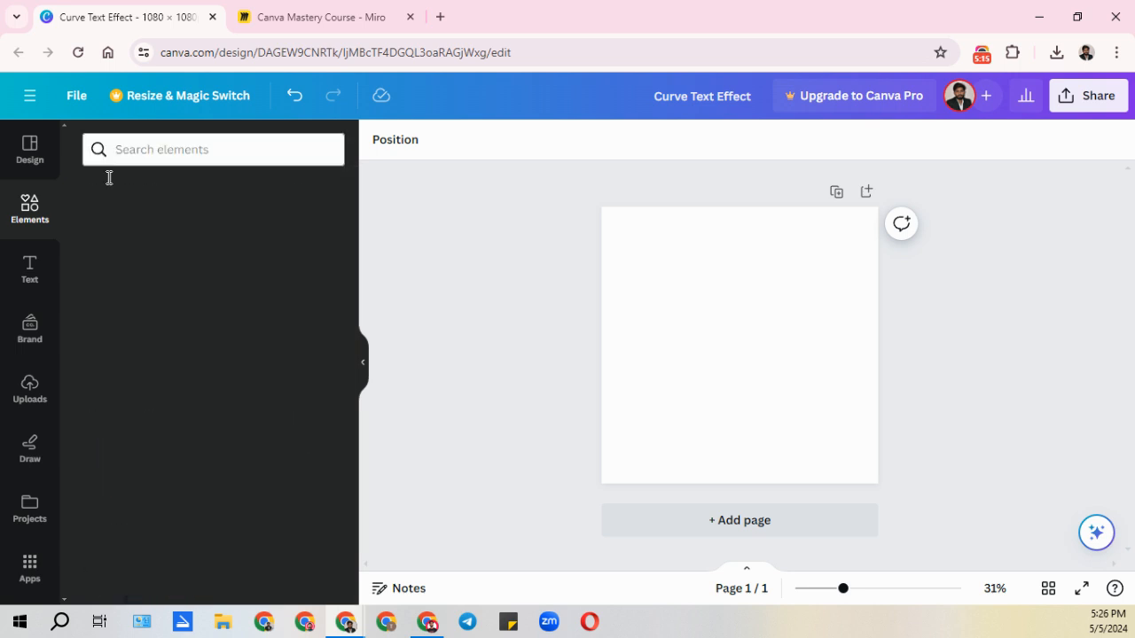
Show all photos from the elements overview and look through the photo library
scroll(221, 408, down, 2)
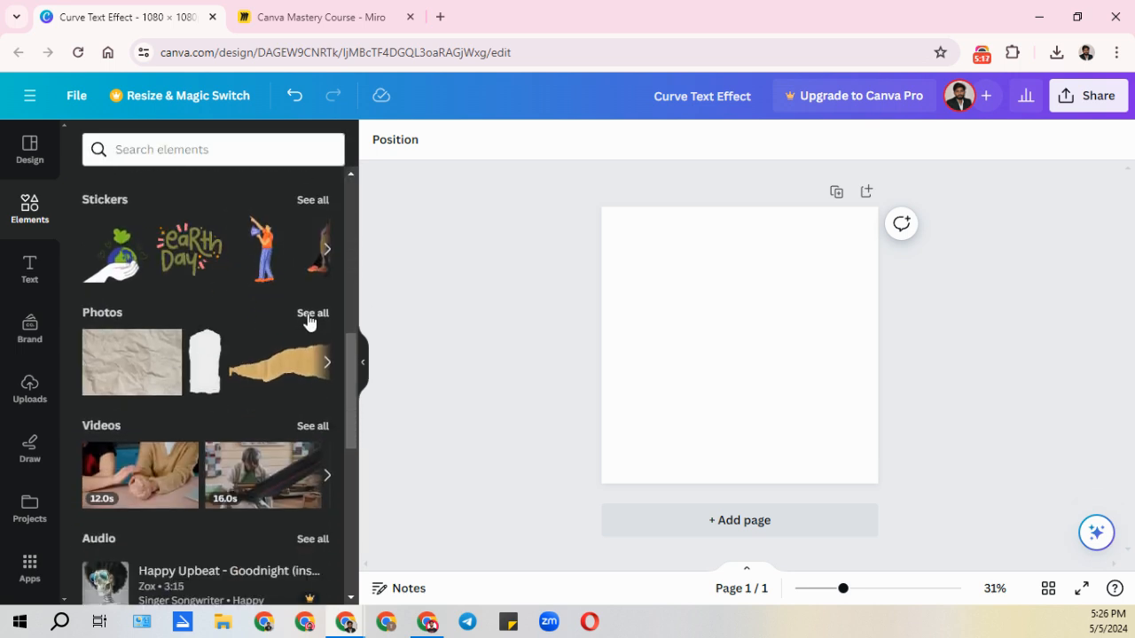
click(309, 319)
scroll(188, 410, down, 1)
scroll(188, 410, down, 6)
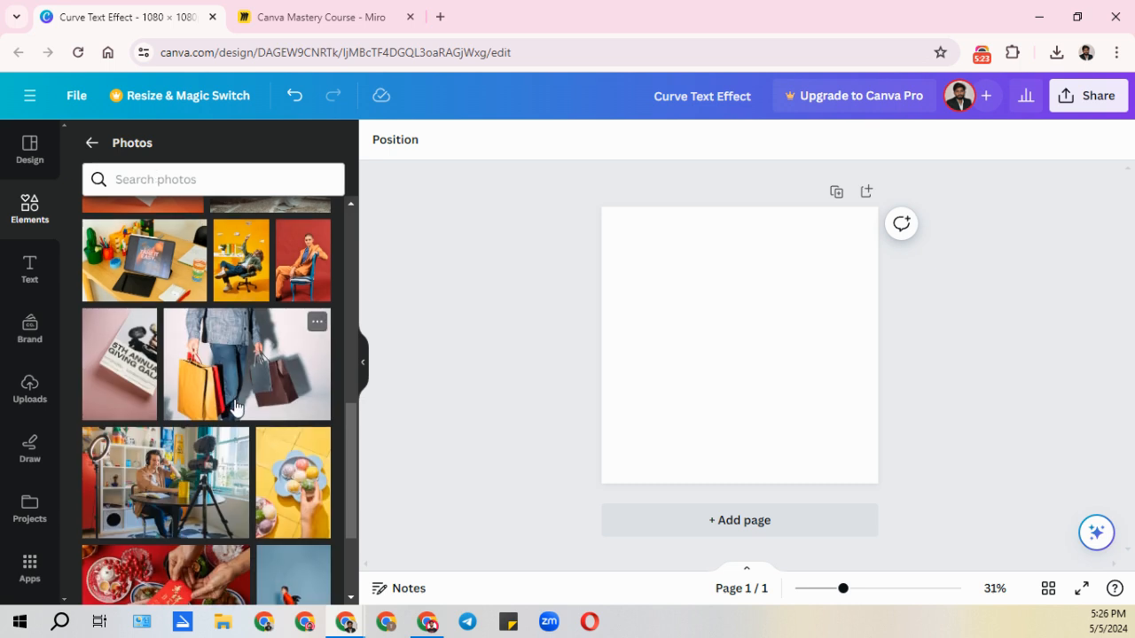
Look further through the photo library, open its search, and return to the elements overview
scroll(235, 405, down, 1)
click(145, 179)
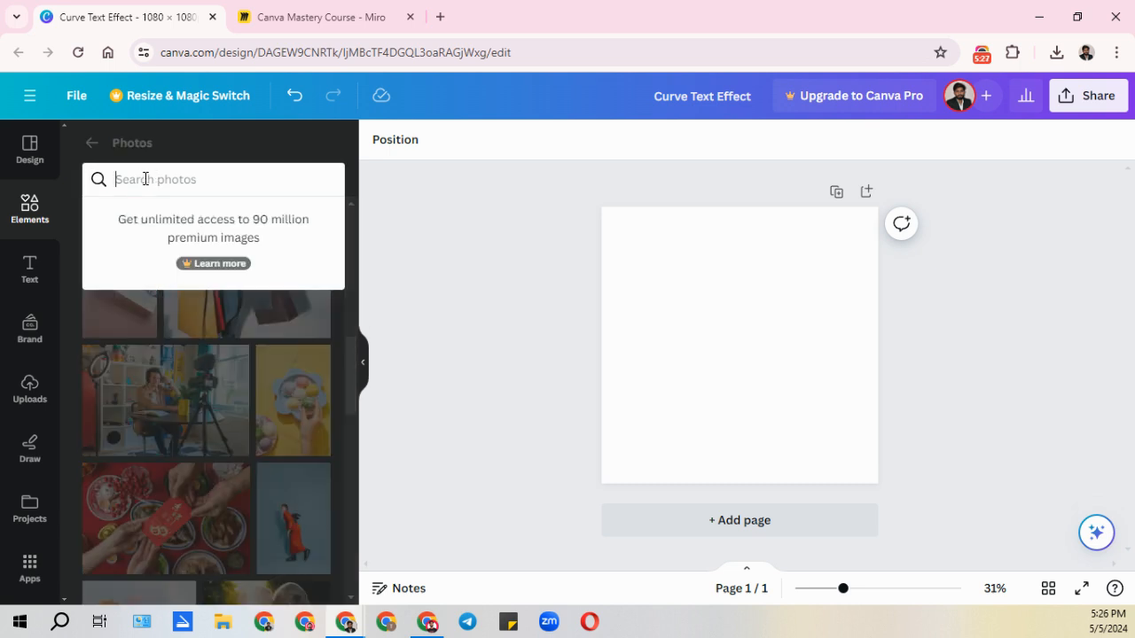
click(90, 152)
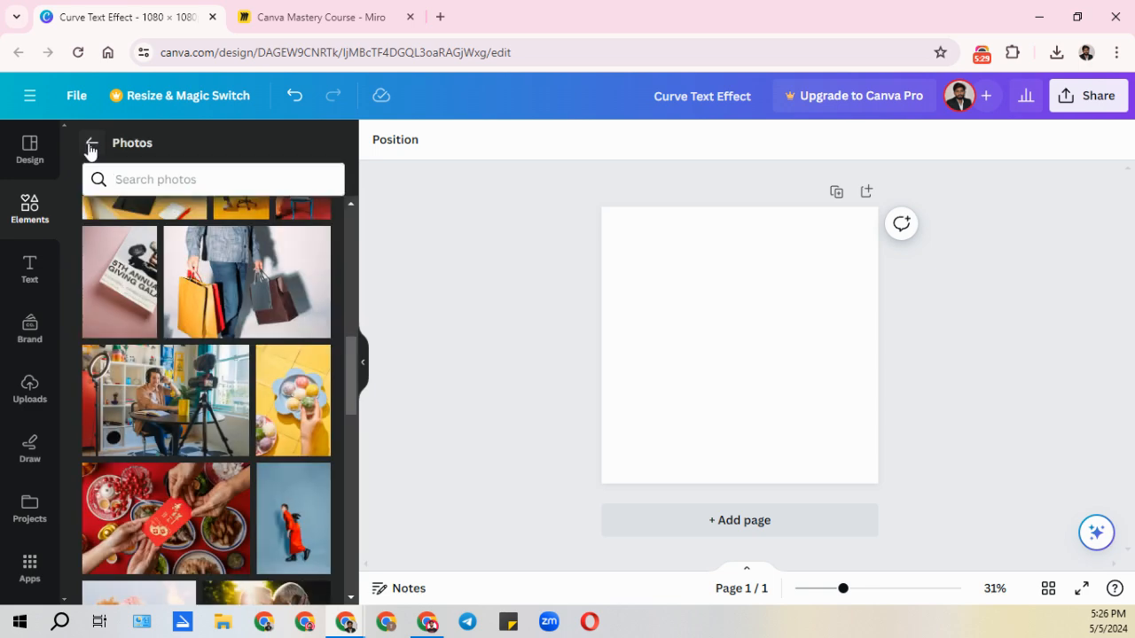
click(89, 147)
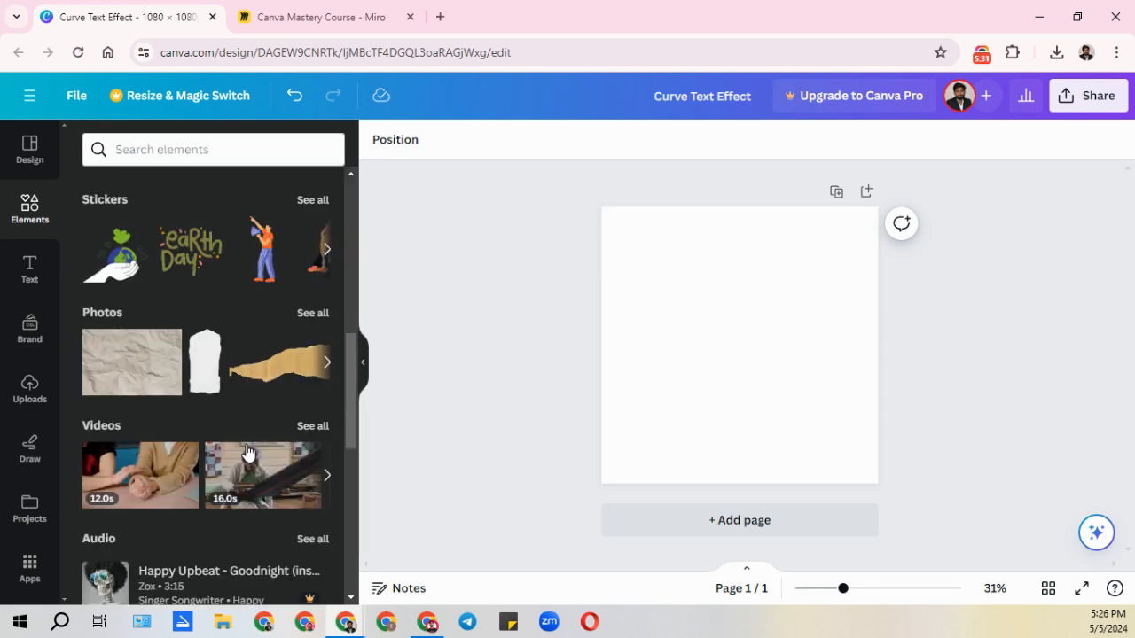
View the full Videos collection from the elements overview and go back to the overview
scroll(248, 452, down, 1)
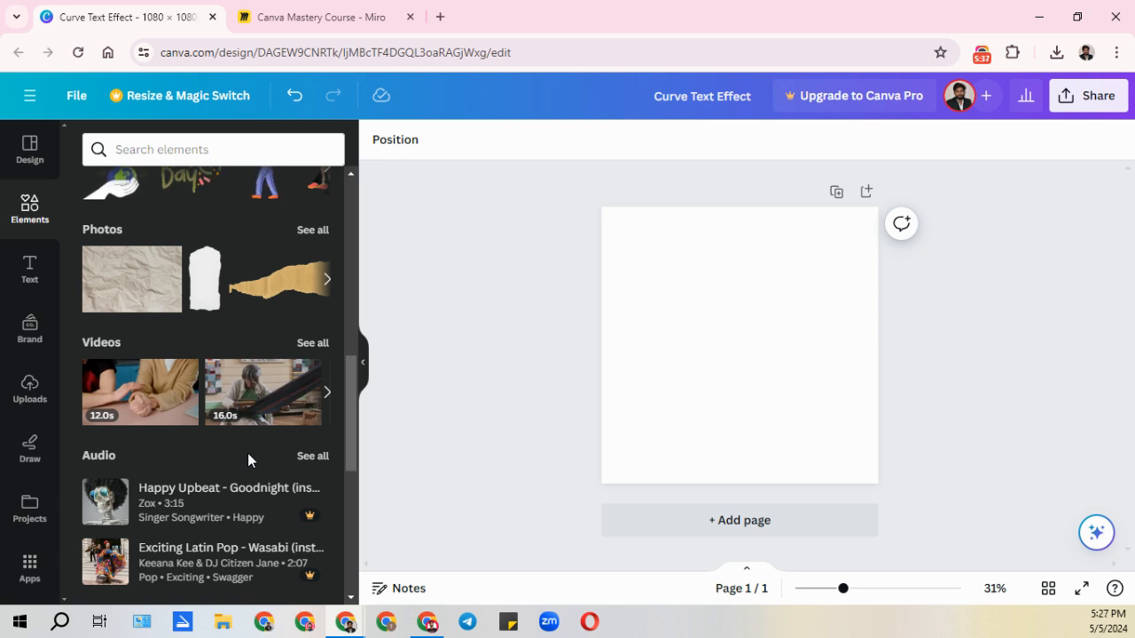
click(310, 343)
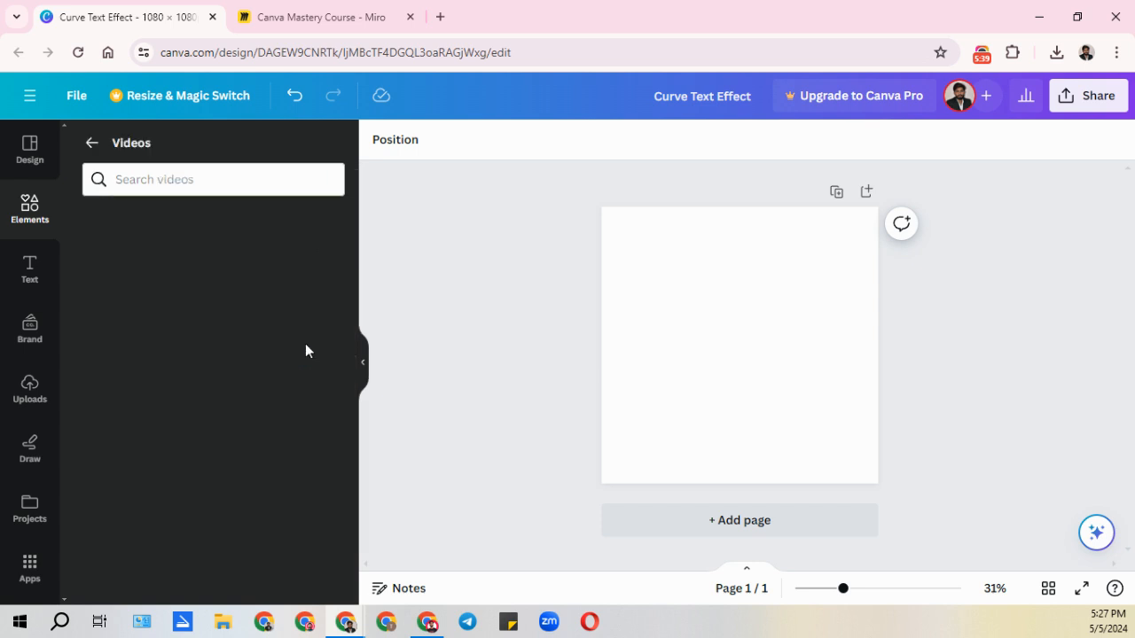
click(92, 143)
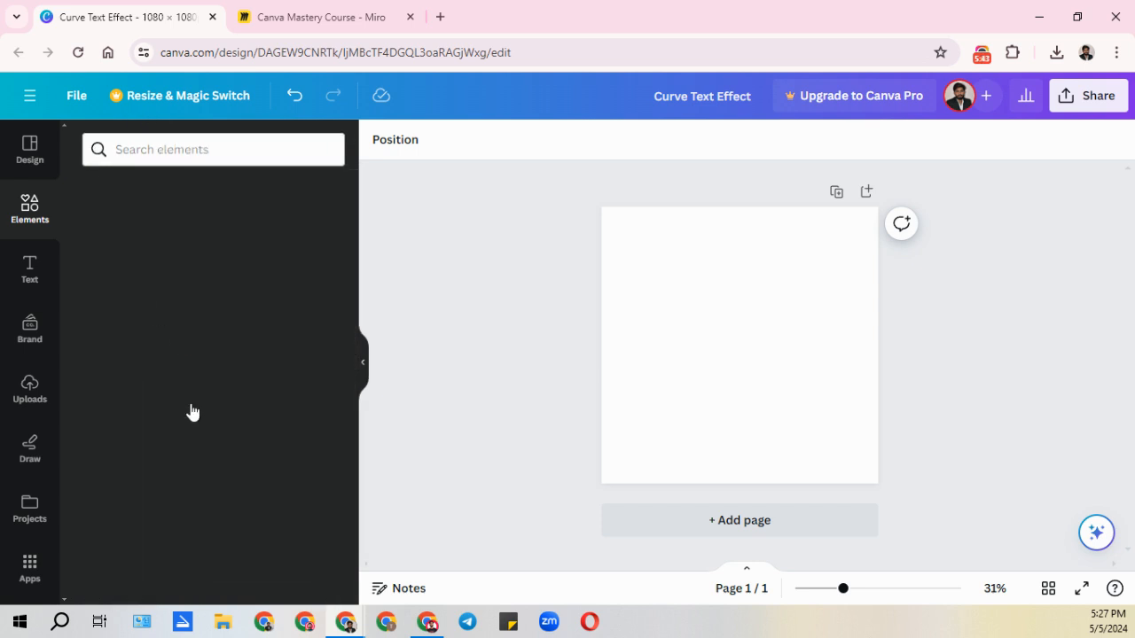
Look through the Audio, Charts, Tables, Frames, Grids and Collections sections of the elements overview, and return to its Recently used section
scroll(200, 421, down, 3)
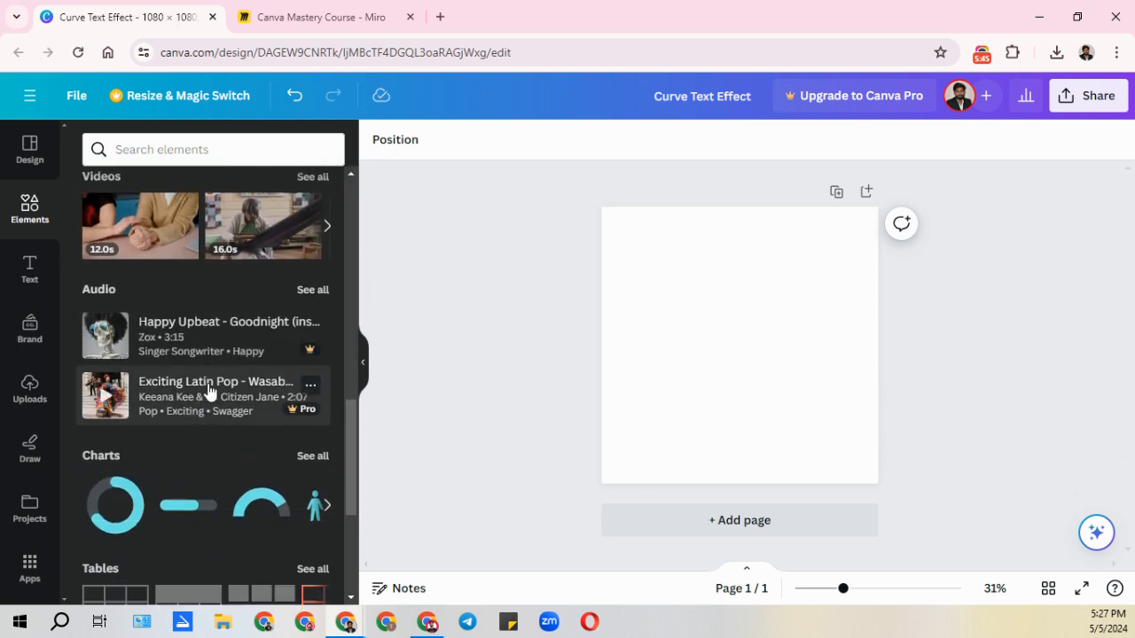
scroll(305, 375, down, 3)
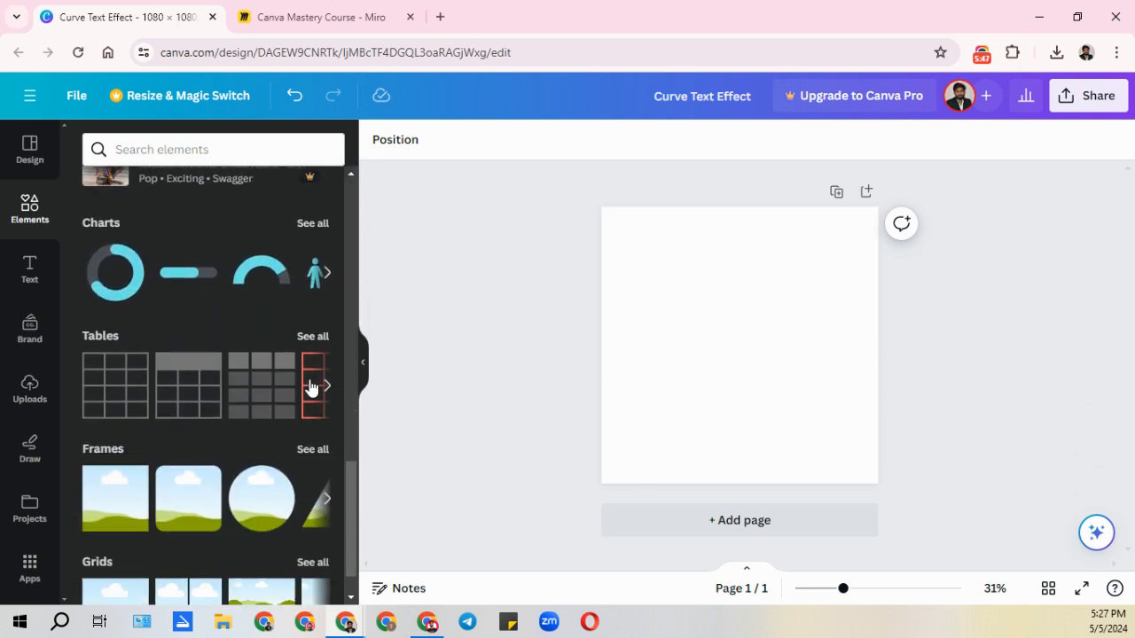
scroll(197, 512, down, 3)
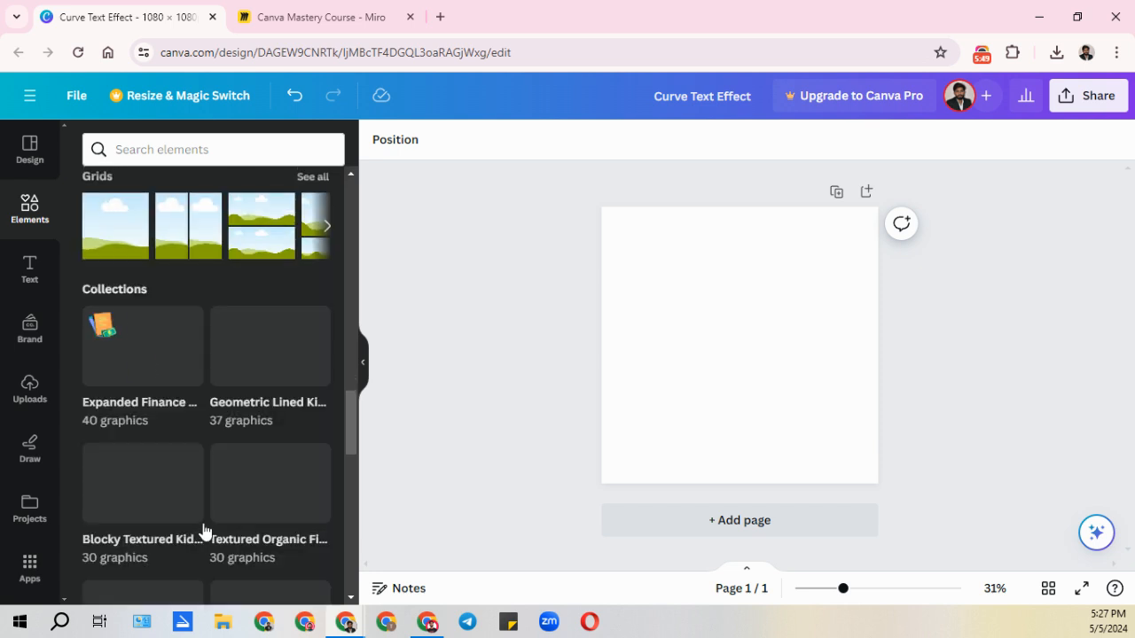
scroll(195, 518, up, 3)
scroll(195, 518, up, 1)
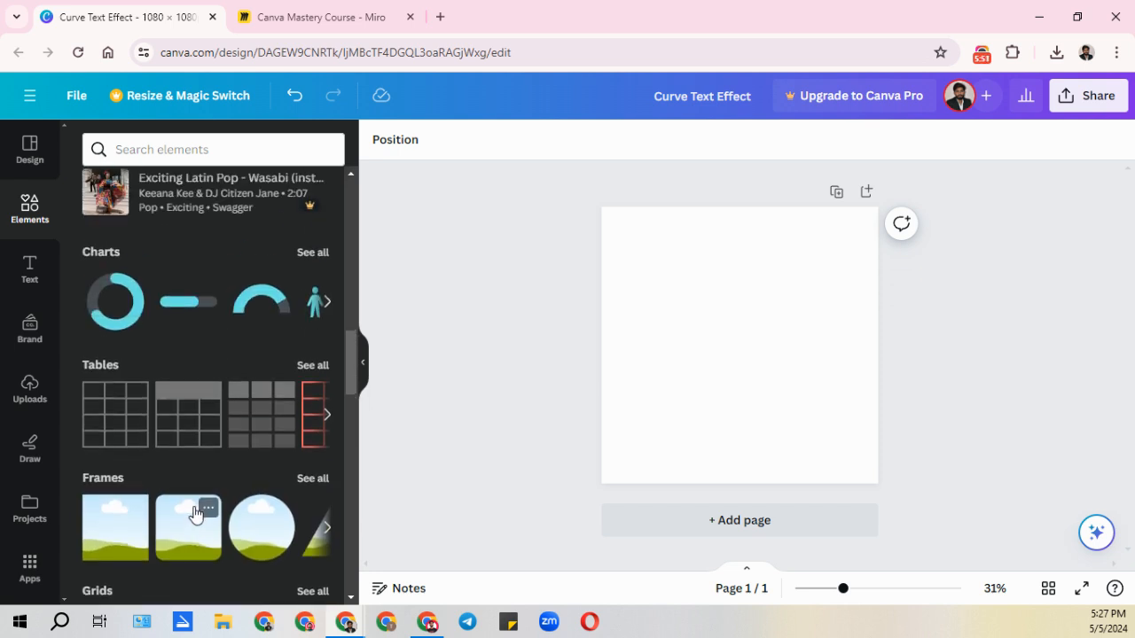
scroll(193, 512, down, 3)
scroll(193, 512, up, 1)
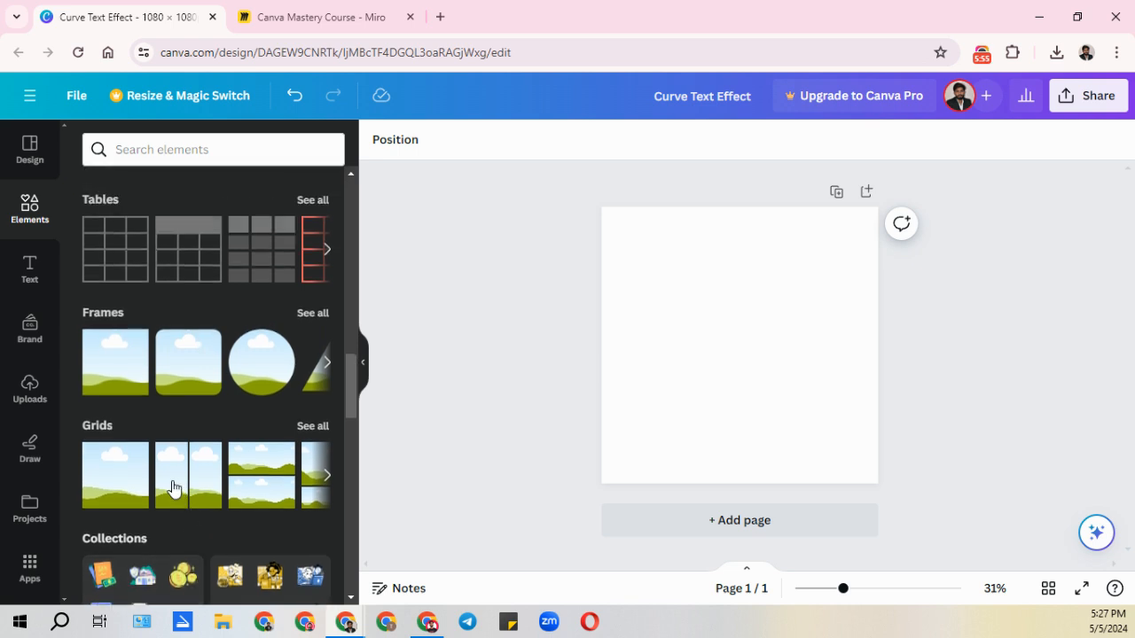
scroll(174, 493, up, 4)
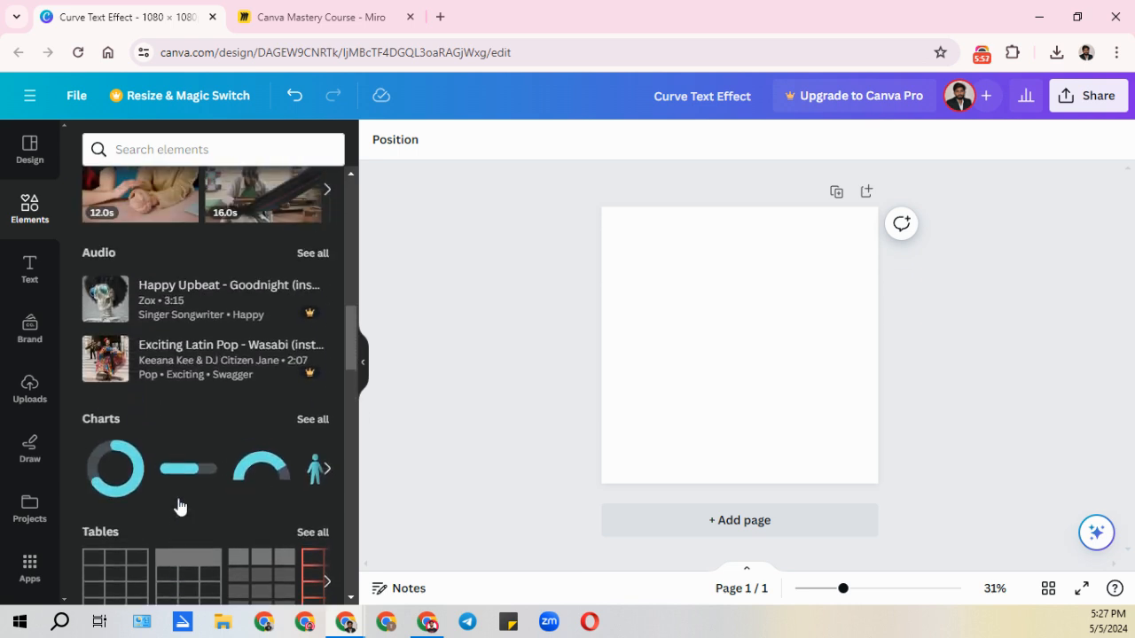
scroll(178, 506, up, 7)
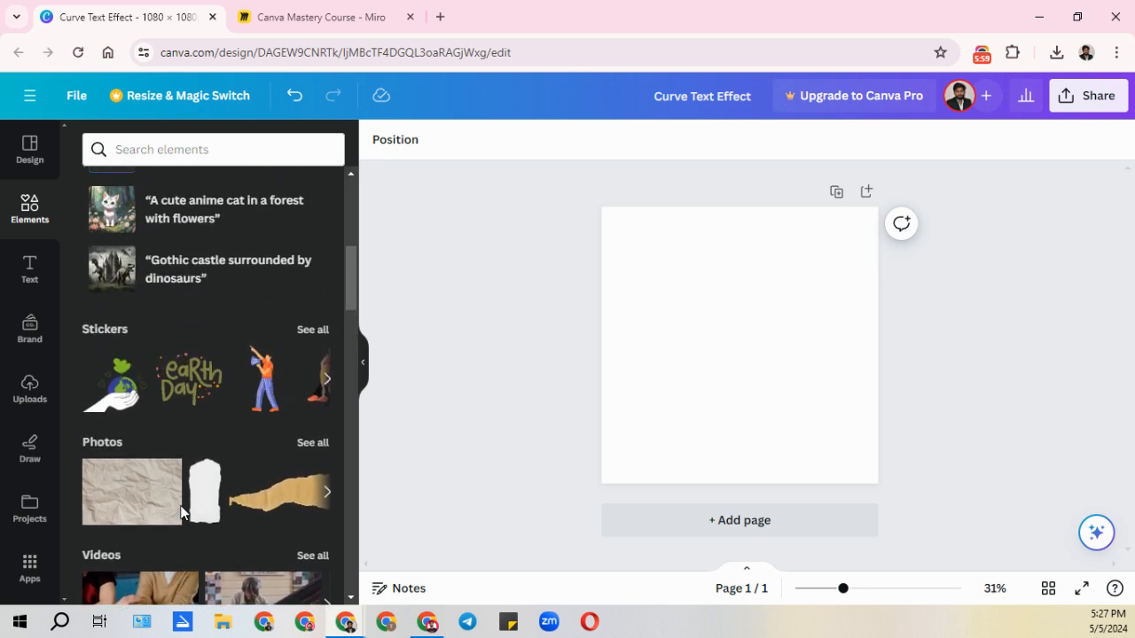
scroll(181, 516, up, 3)
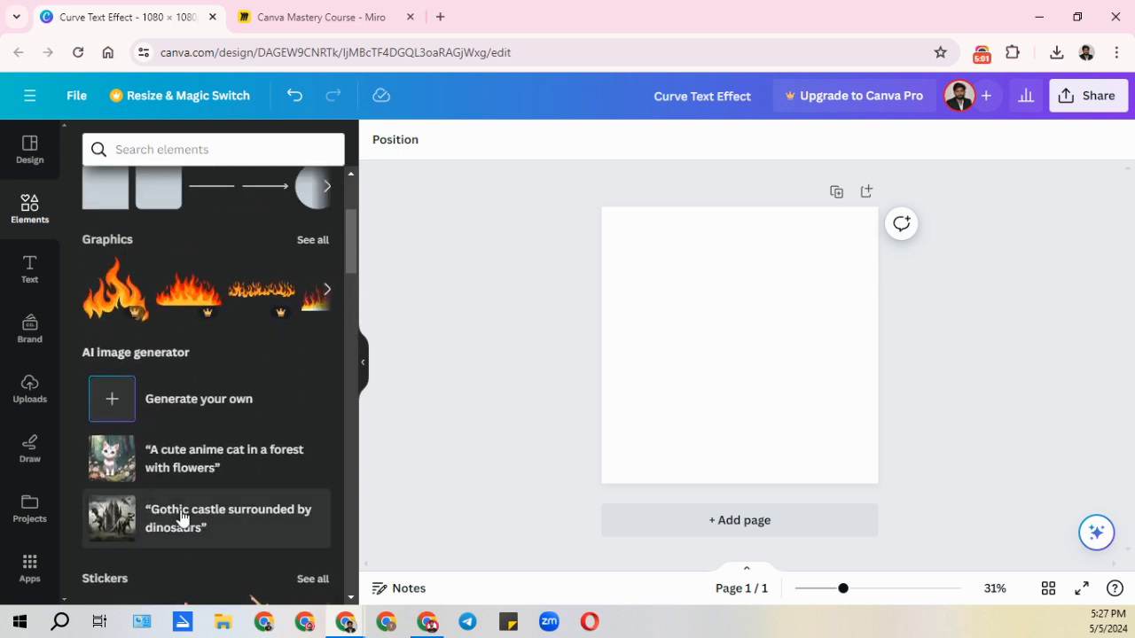
scroll(181, 516, up, 1)
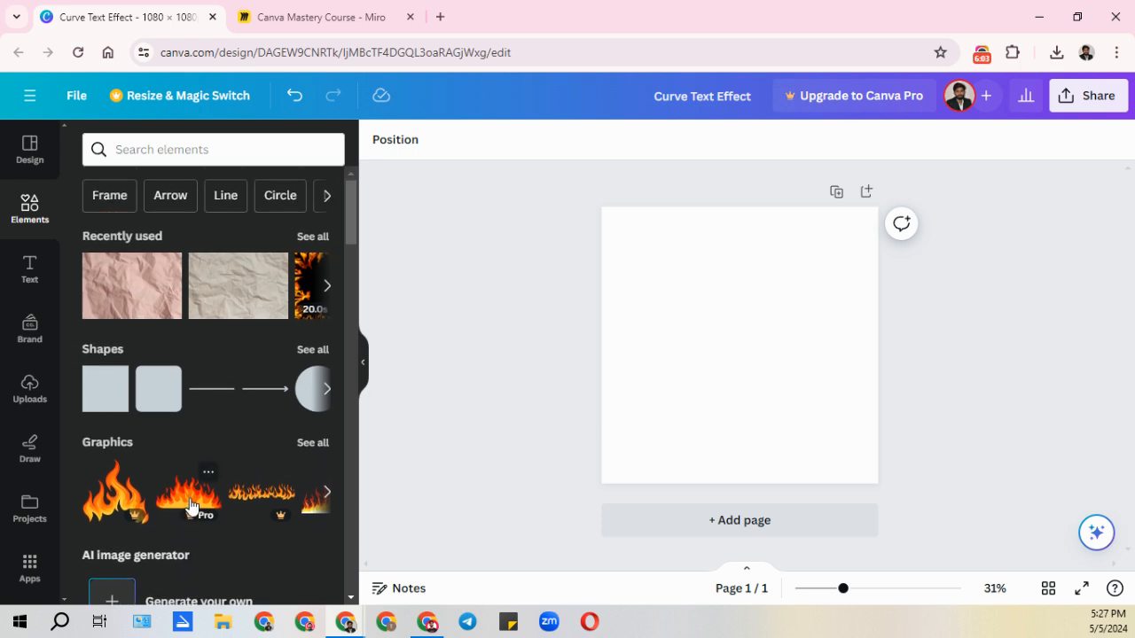